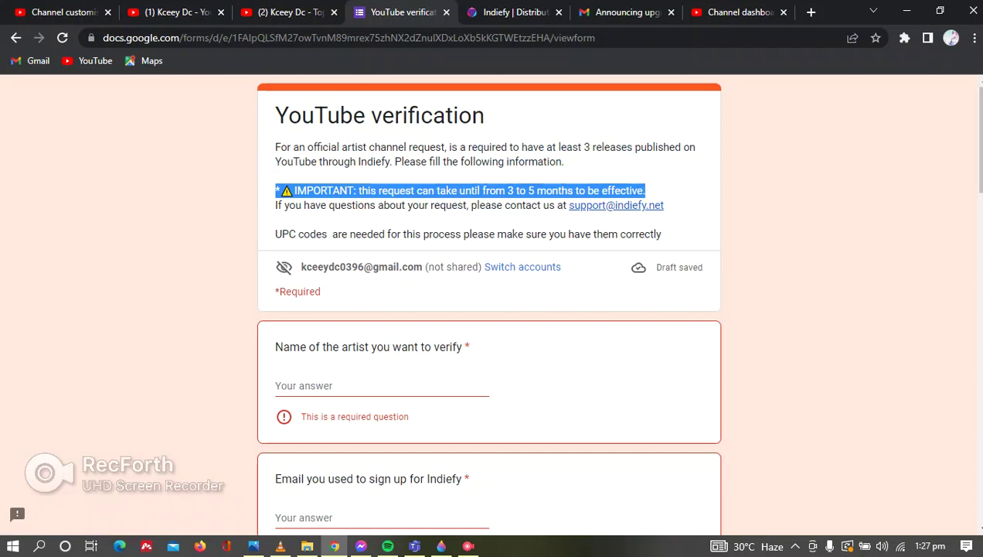
- Enter the artist's stage name as the name of the artist to verify
left_click_drag(274, 346, 468, 346)
left_click(348, 385)
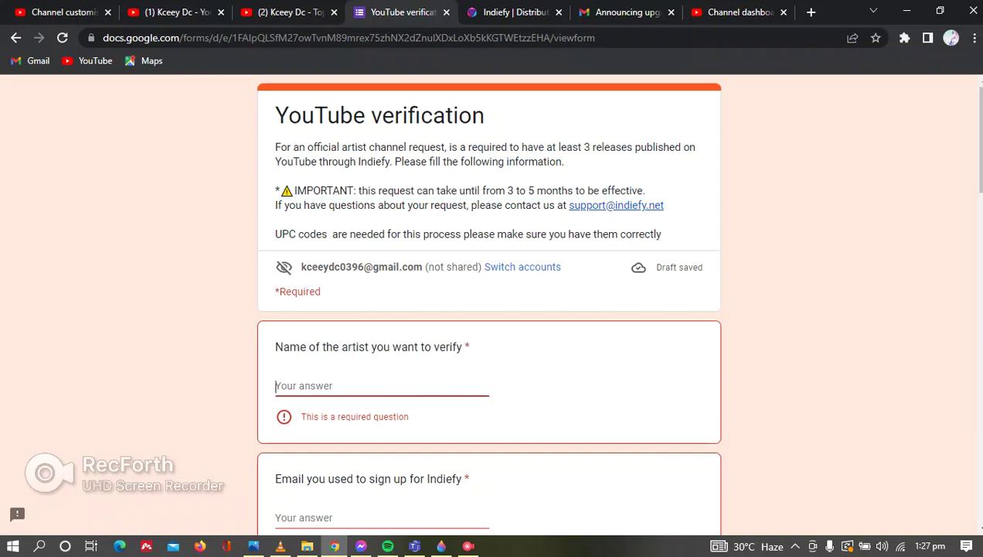
type("KcEE")
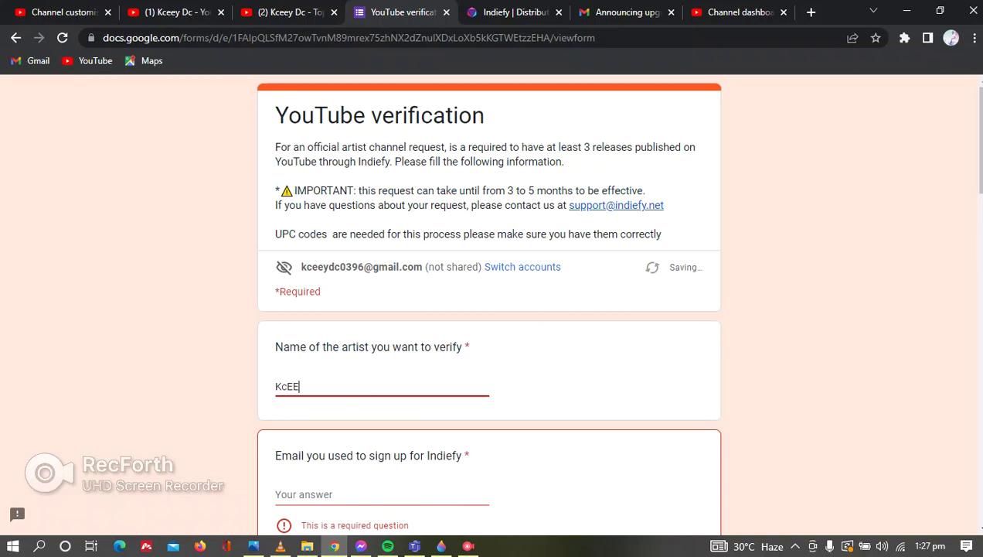
key("BackSpace")
key("BackSpace")
key("BackSpace")
type("ceey Dc")
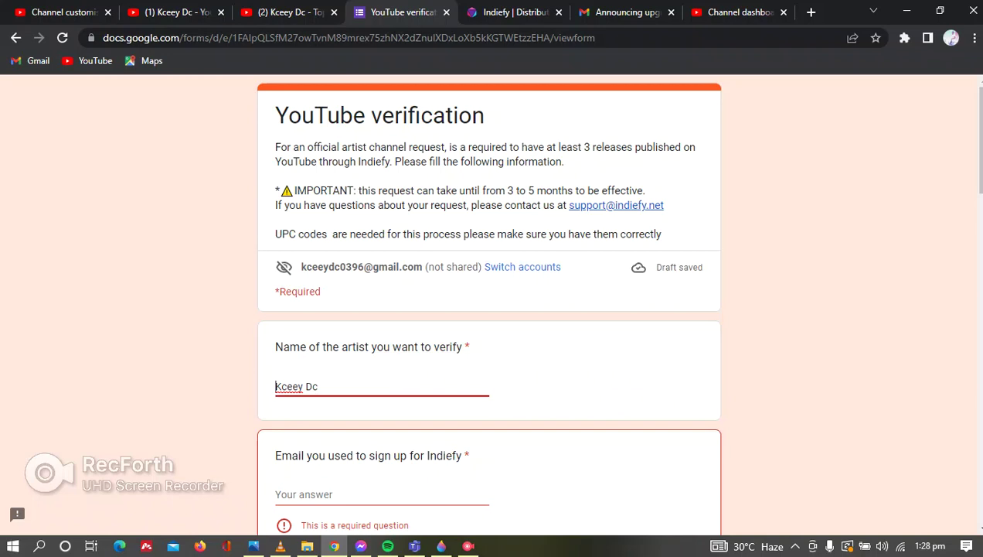
key("ctrl+a")
- Fill in the Indiefy sign-up email with the suggested saved e-mail address
scroll(489, 309, "down", 2)
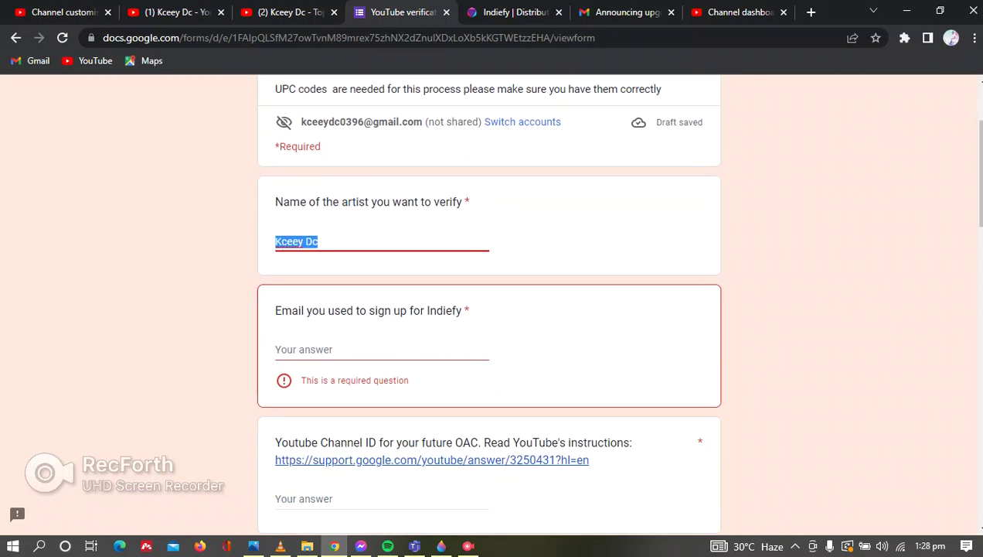
left_click(362, 350)
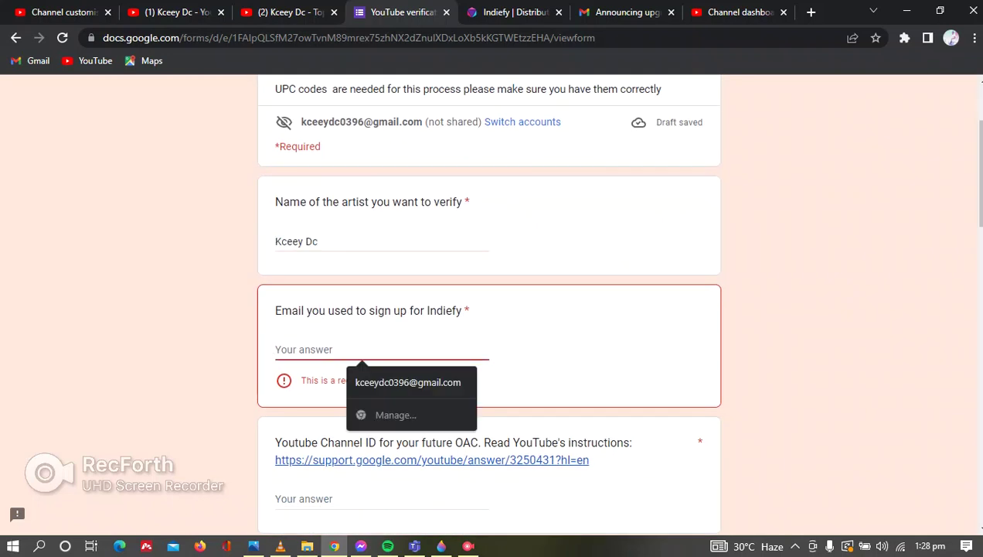
left_click_drag(276, 310, 469, 310)
left_click(362, 350)
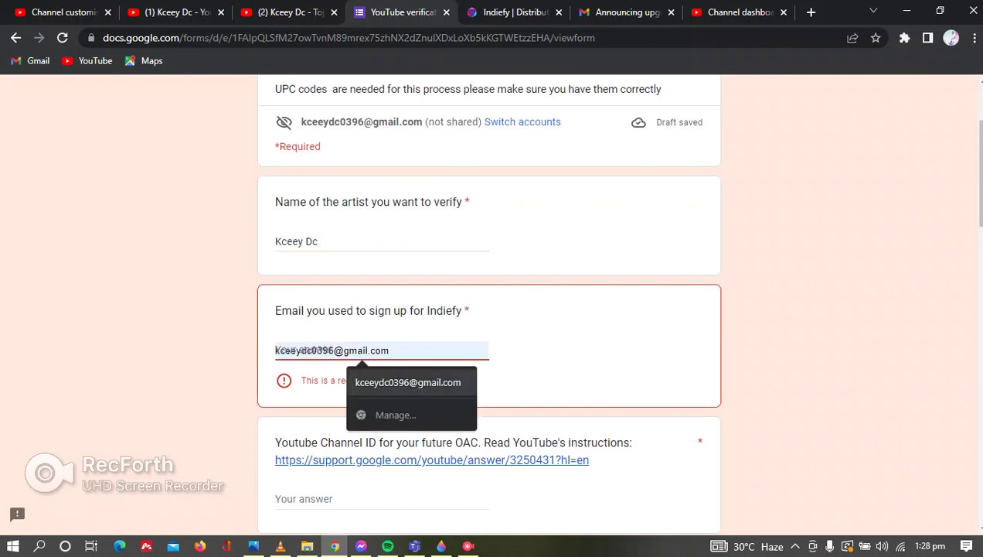
left_click(412, 382)
- Switch to YouTube Studio and copy the standard channel URL from the channel customisation's basic info
scroll(411, 382, "down", 2)
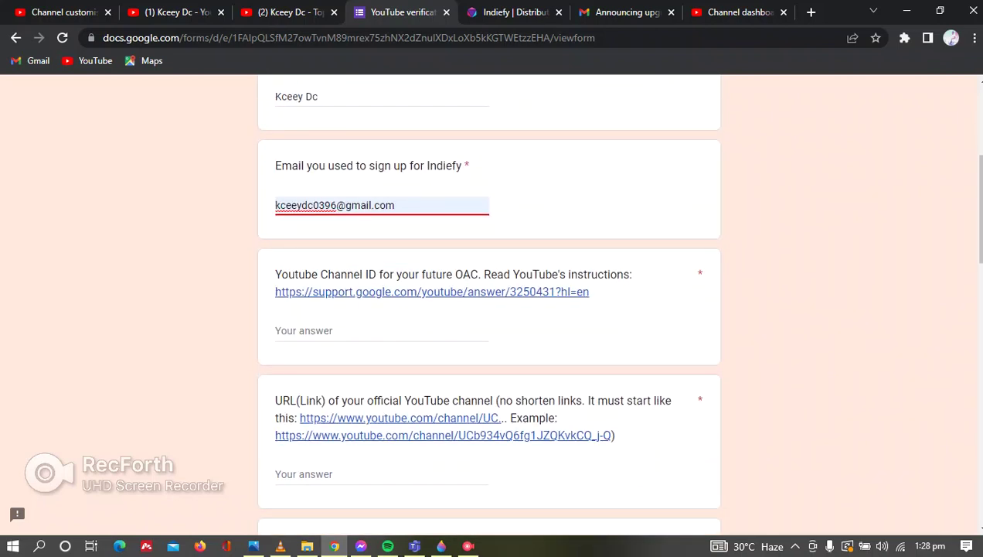
left_click_drag(275, 275, 633, 274)
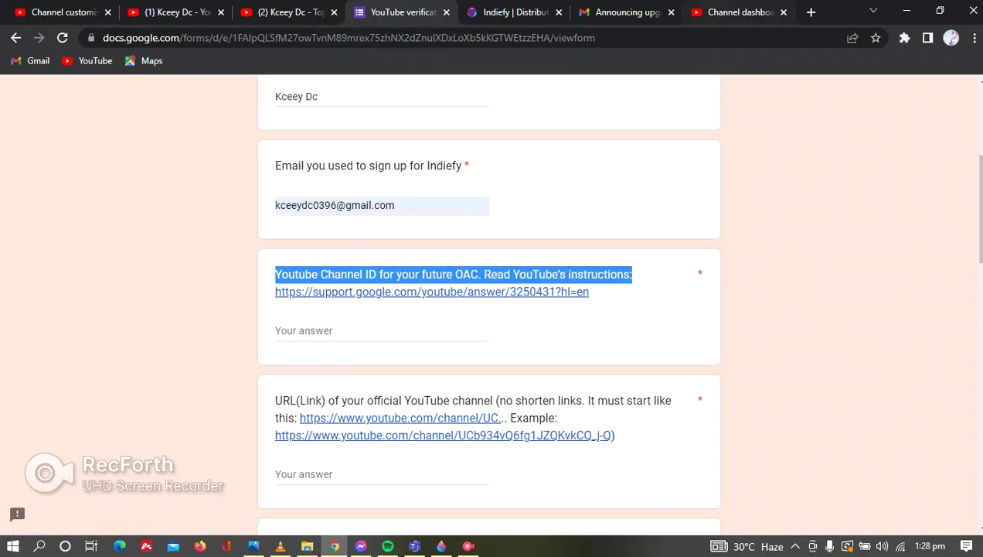
left_click(734, 12)
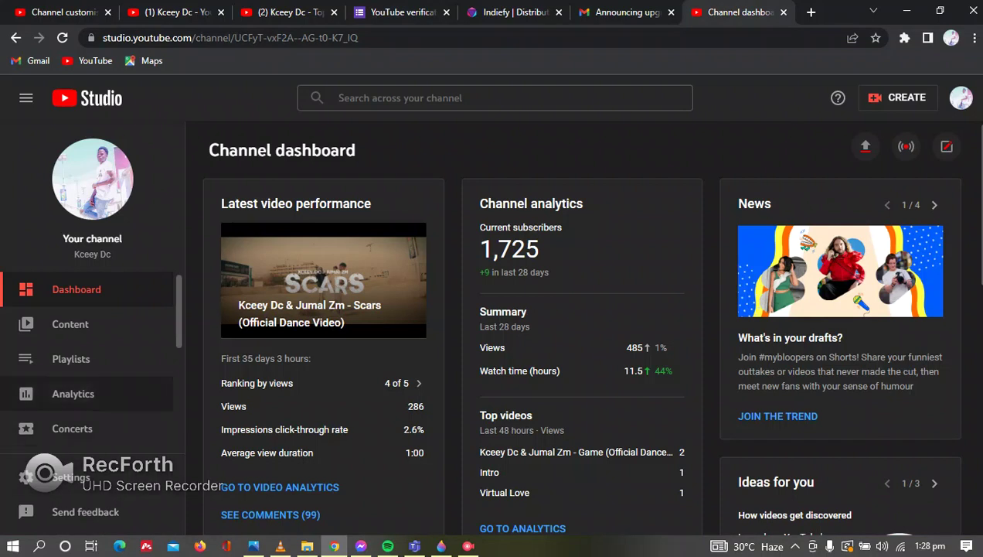
scroll(85, 425, "down", 1)
scroll(92, 356, "down", 5)
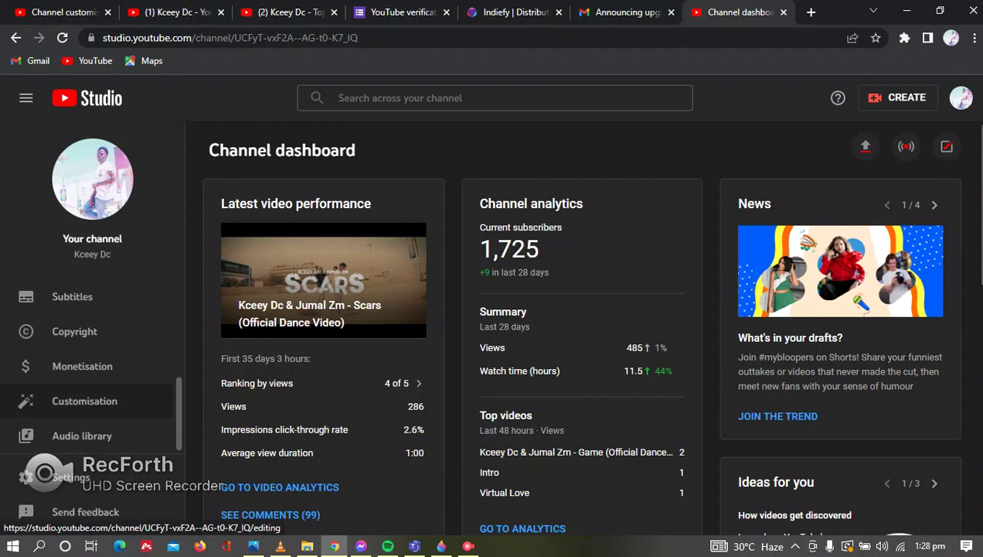
left_click(84, 400)
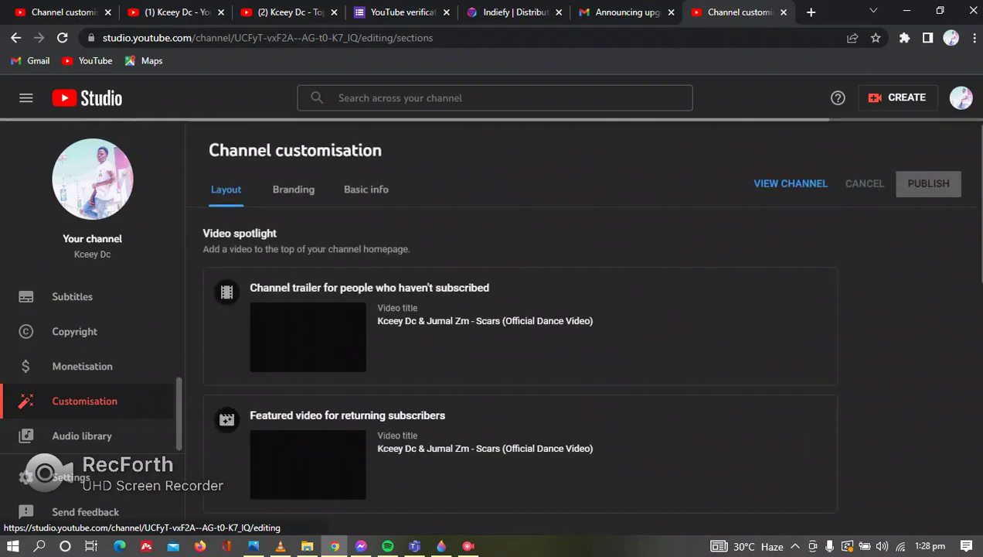
left_click(366, 190)
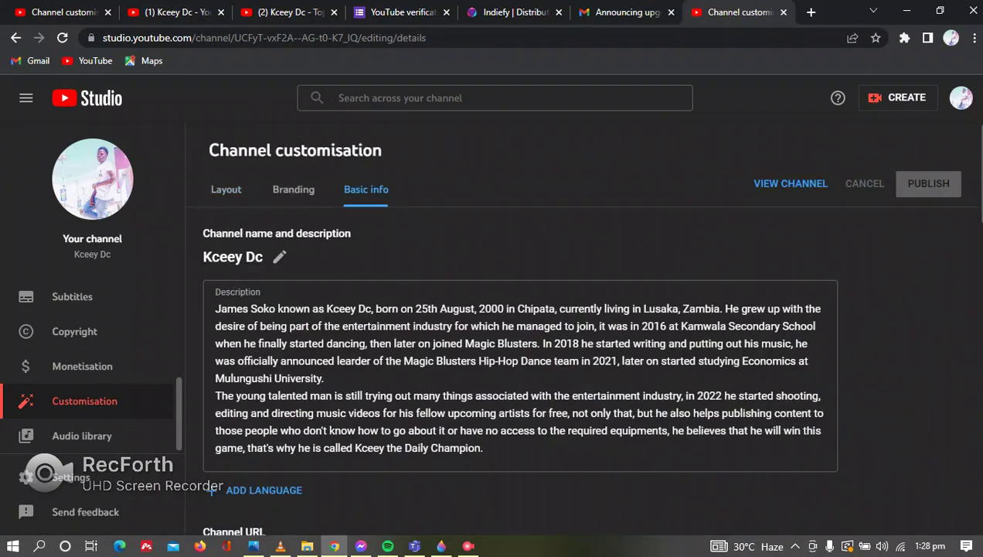
scroll(518, 348, "down", 4)
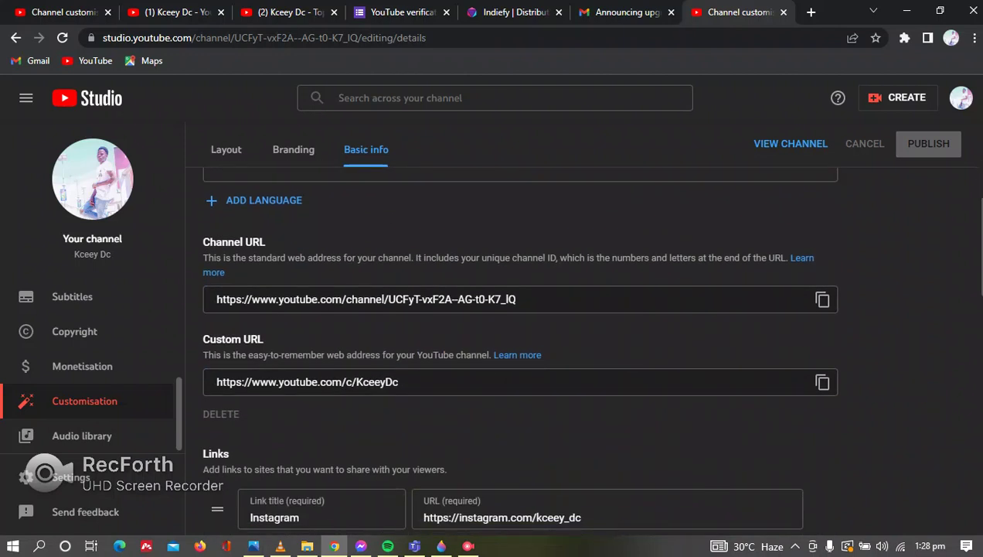
triple_click(366, 299)
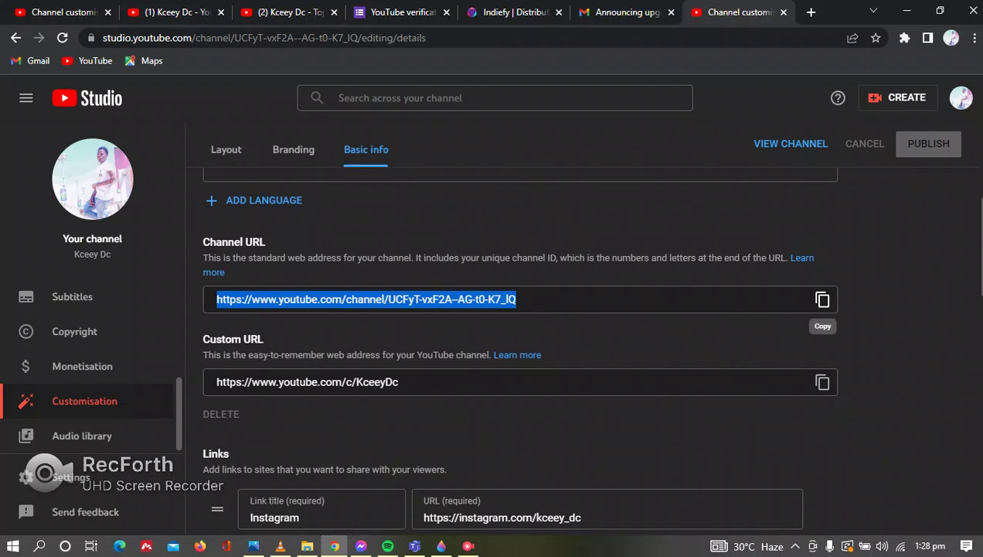
left_click(822, 299)
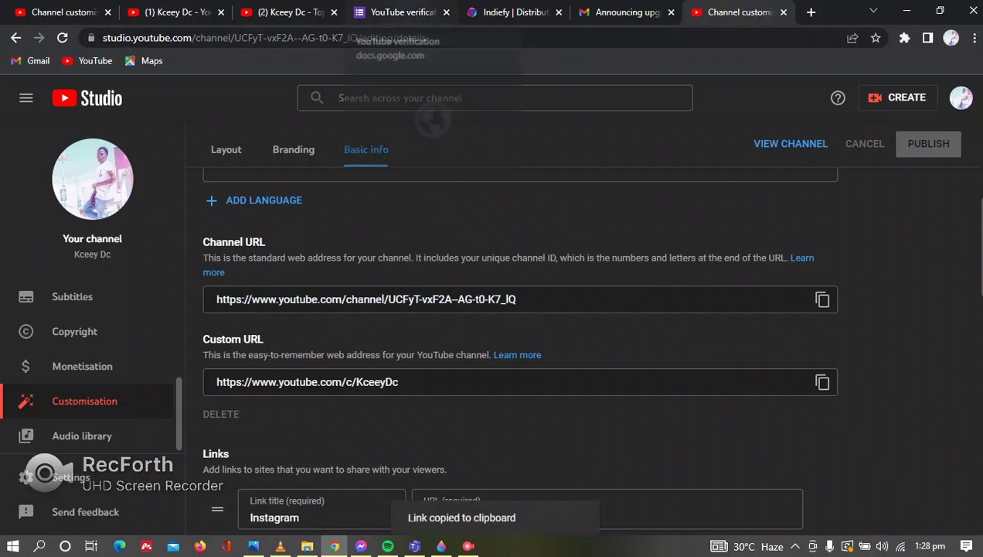
- Return to the YouTube verification form and paste the copied channel URL as the YouTube Channel ID answer
left_click(402, 12)
left_click(372, 330)
right_click(373, 331)
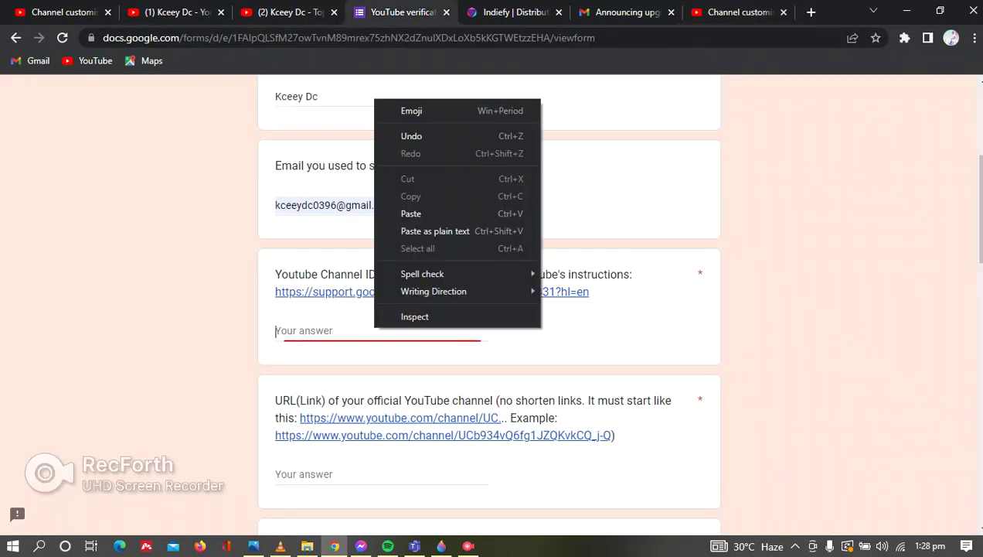
left_click(417, 151)
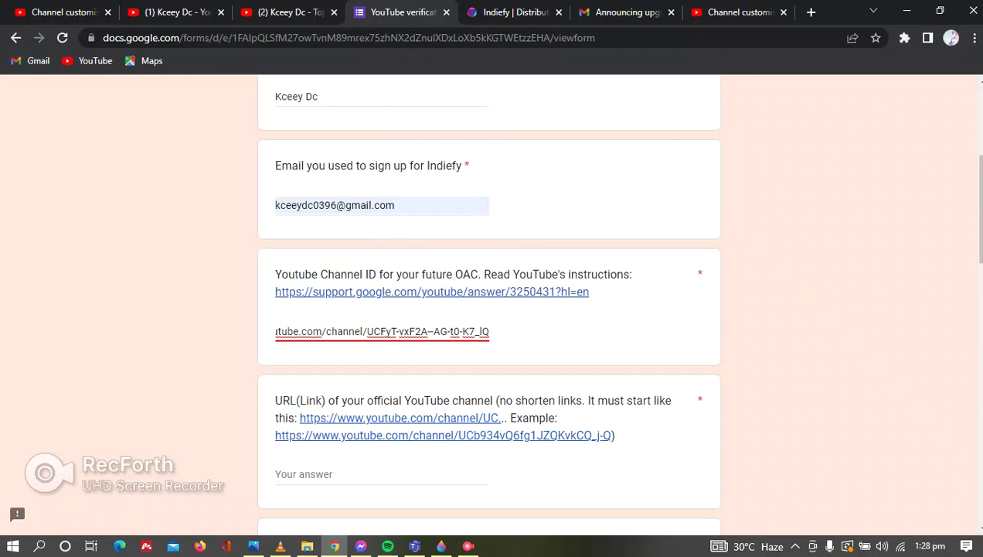
left_click_drag(277, 331, 490, 331)
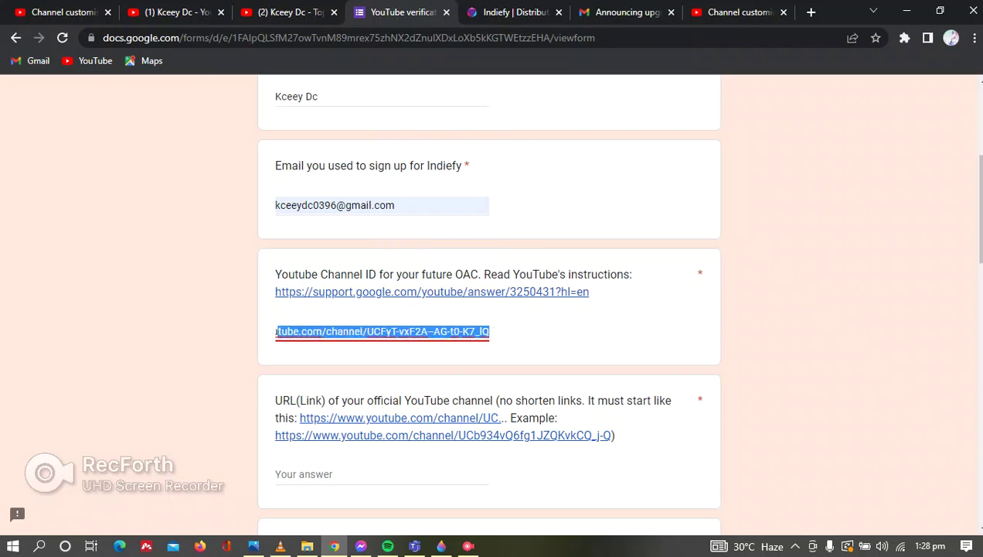
- Paste the same channel URL as the answer for the official YouTube channel link
left_click_drag(276, 400, 492, 401)
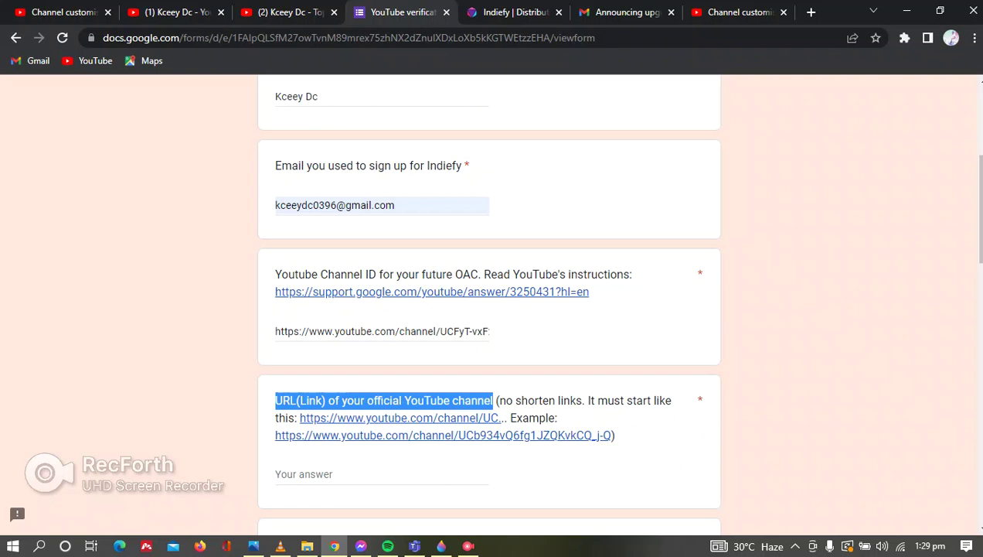
left_click_drag(493, 401, 614, 401)
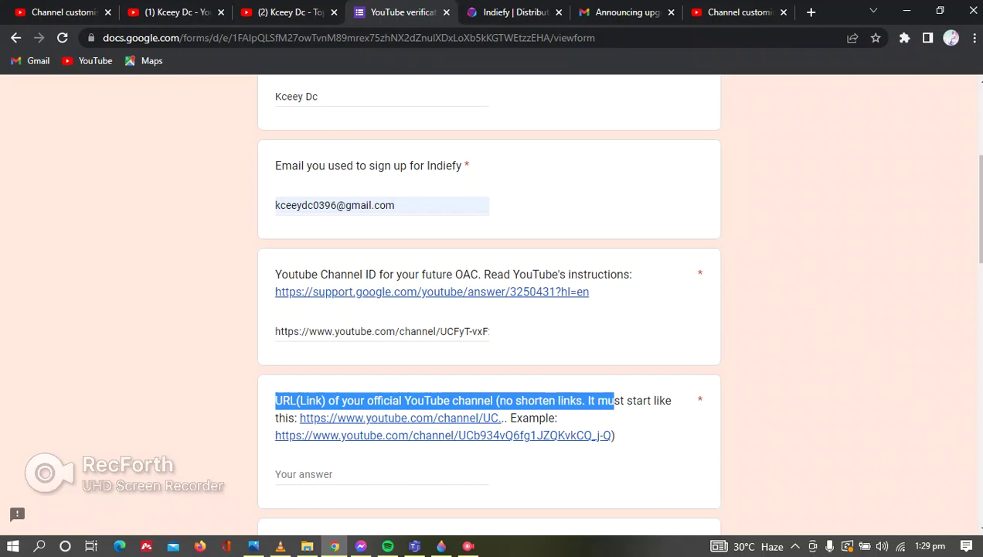
left_click(377, 476)
right_click(359, 476)
left_click(390, 365)
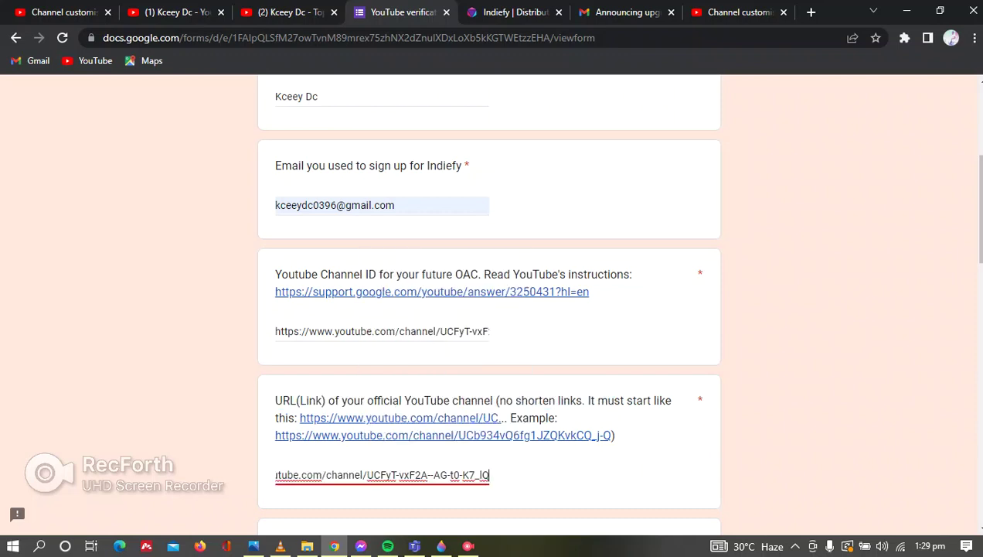
- Remove the web address part before the channel ID in the YouTube Channel ID answer, leaving only the ID
left_click_drag(317, 274, 376, 274)
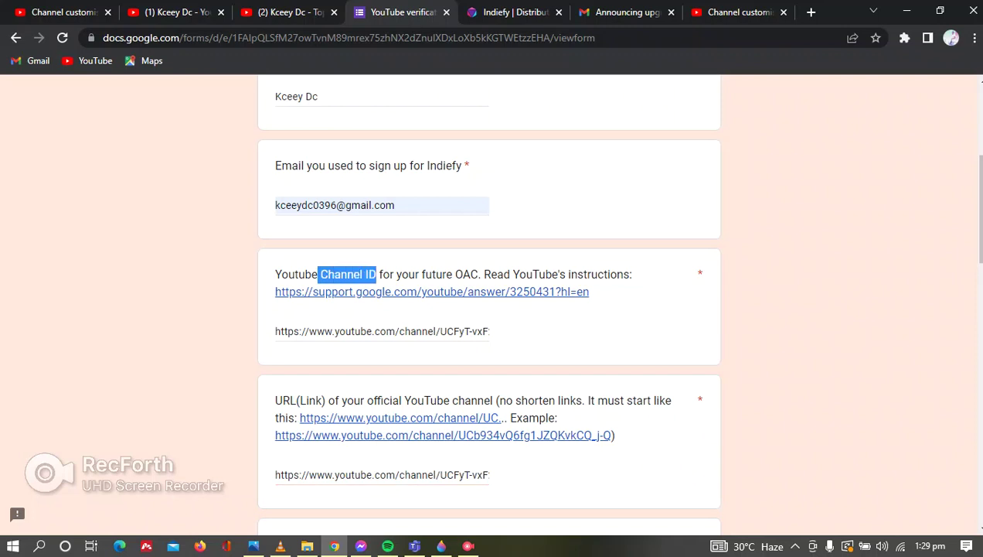
left_click(435, 331)
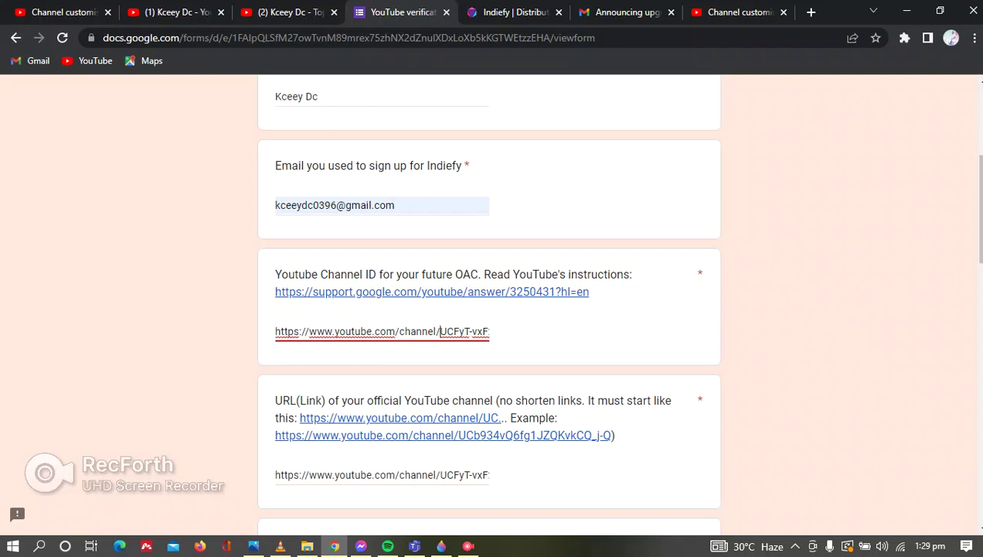
key("BackSpace")
key("BackSpace")
key("BackSpace")
key("BackSpace")
key("BackSpace")
key("BackSpace")
key("BackSpace")
key("BackSpace")
key("BackSpace")
key("BackSpace")
key("BackSpace")
key("BackSpace")
key("BackSpace")
key("BackSpace")
key("BackSpace")
key("BackSpace")
key("BackSpace")
key("BackSpace")
key("BackSpace")
key("BackSpace")
key("BackSpace")
key("BackSpace")
key("BackSpace")
key("BackSpace")
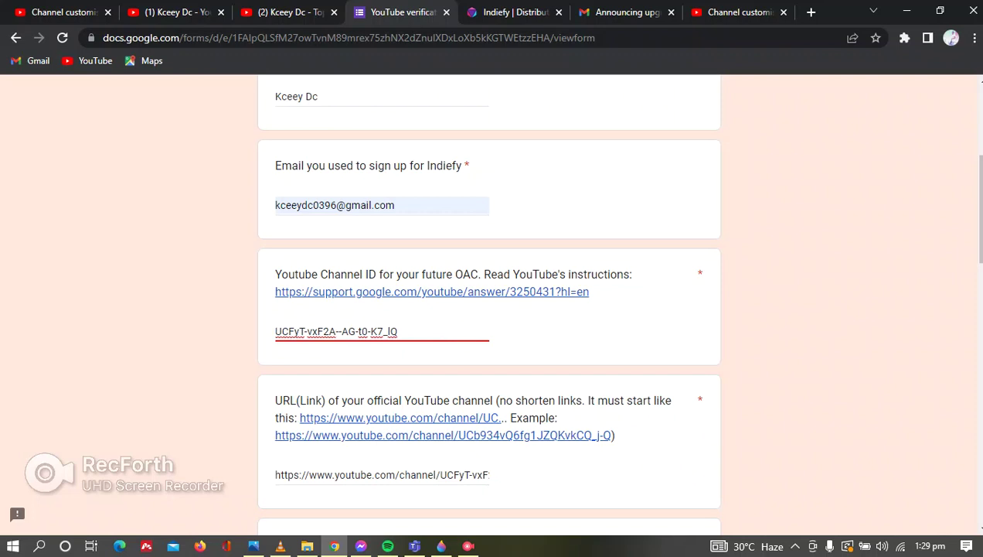
- Check the channel ID and the full channel URL answers against the wording of their questions
key("shift+Right")
key("shift+Right")
key("shift+Right")
key("shift+Right")
key("shift+Right")
key("shift+Right")
key("shift+Right")
key("shift+Right")
key("shift+Right")
key("shift+Right")
key("shift+Right")
key("shift+Right")
key("shift+Right")
key("shift+Right")
key("shift+Right")
key("shift+Right")
key("shift+Right")
key("shift+Right")
key("shift+Right")
key("shift+Right")
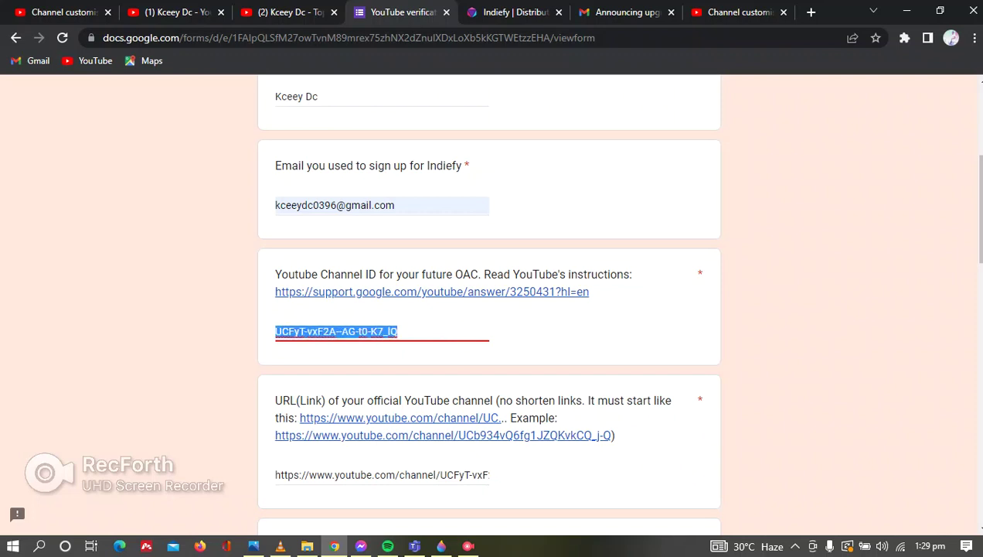
left_click_drag(317, 274, 375, 274)
left_click_drag(282, 401, 582, 401)
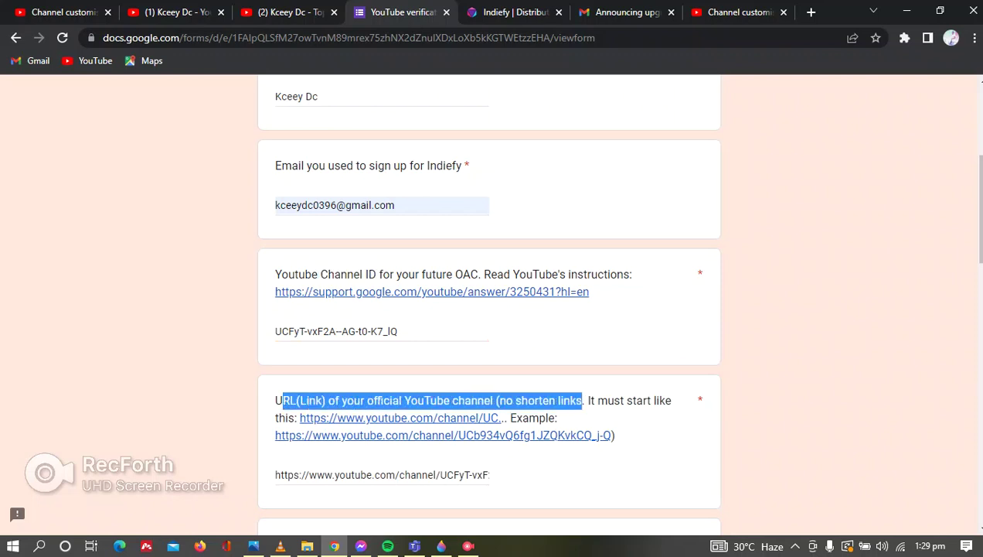
left_click_drag(277, 475, 494, 475)
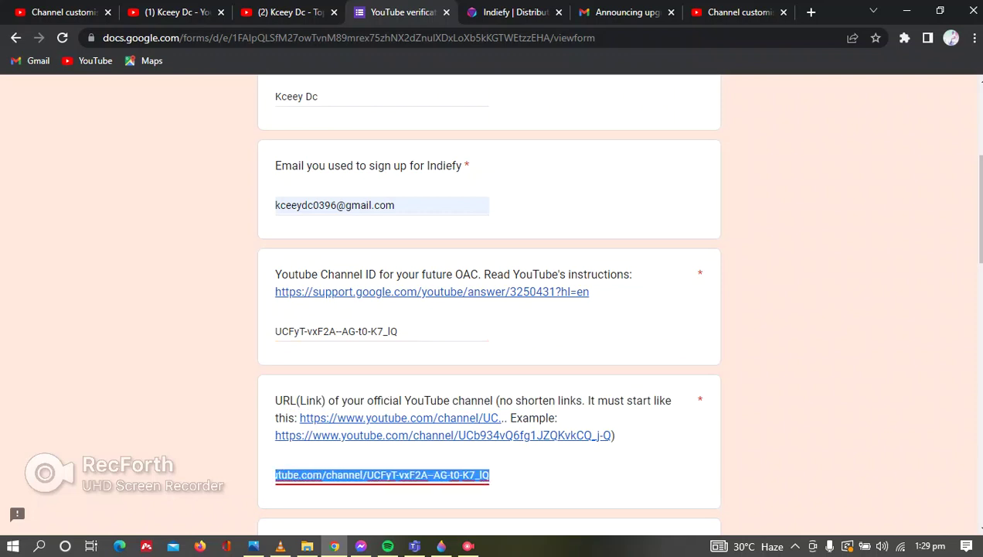
- Read the question for the release 1 topic channel URL and activate its answer field
scroll(488, 302, "down", 3)
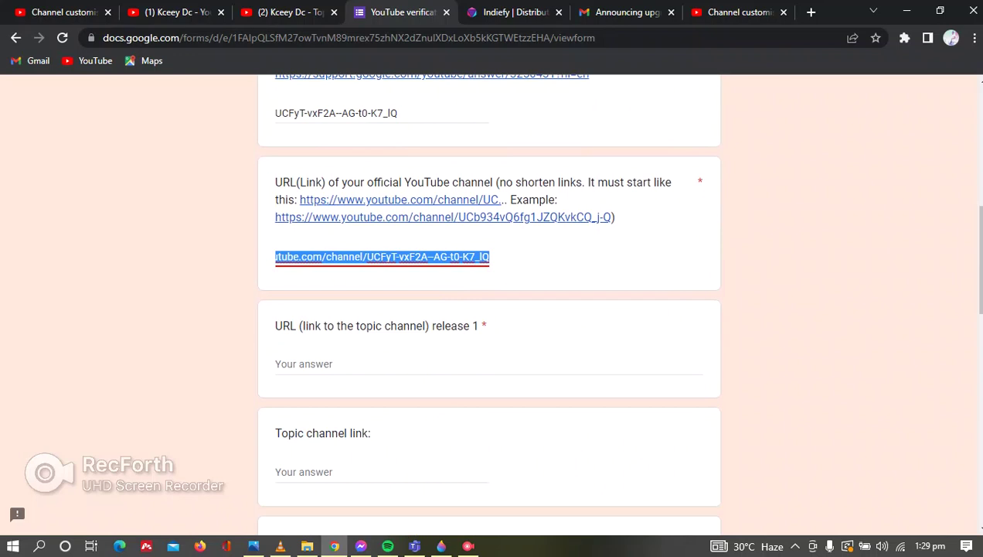
scroll(489, 301, "down", 1)
left_click(488, 291)
left_click_drag(276, 253, 478, 254)
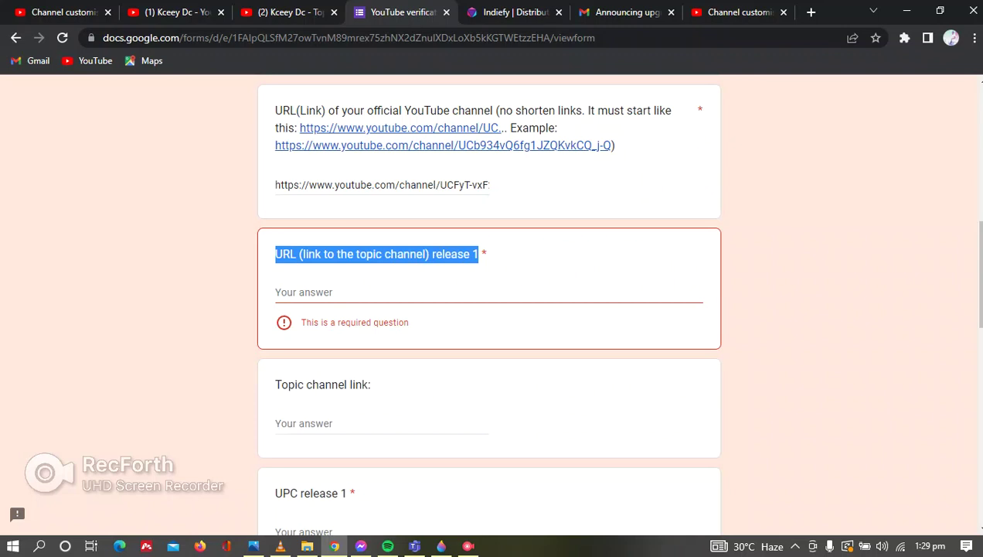
left_click(387, 291)
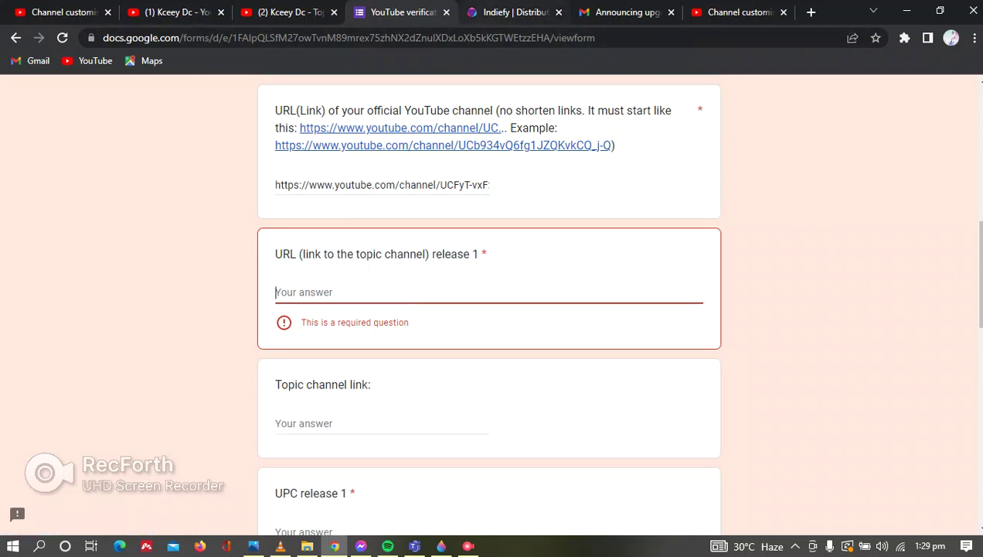
- Switch to Indiefy, examine the share links of the published release Life's a Mystery 2.0, and return to the release list
left_click(510, 13)
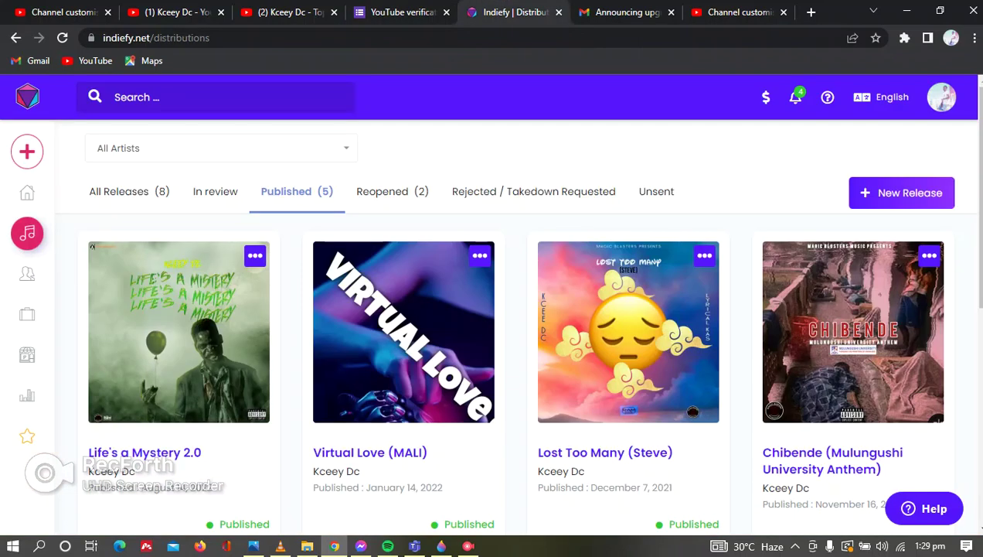
left_click(145, 452)
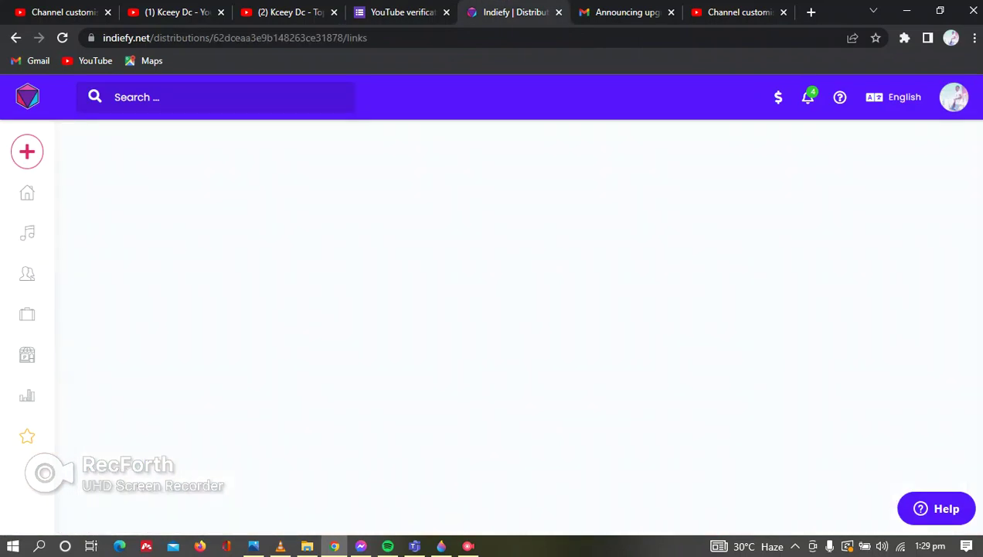
scroll(195, 333, "down", 2)
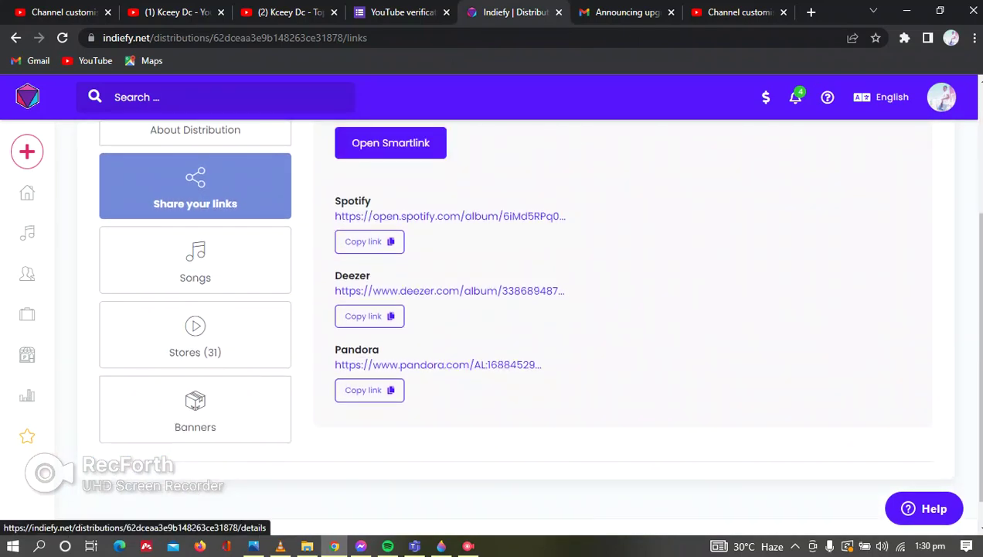
scroll(195, 139, "up", 3)
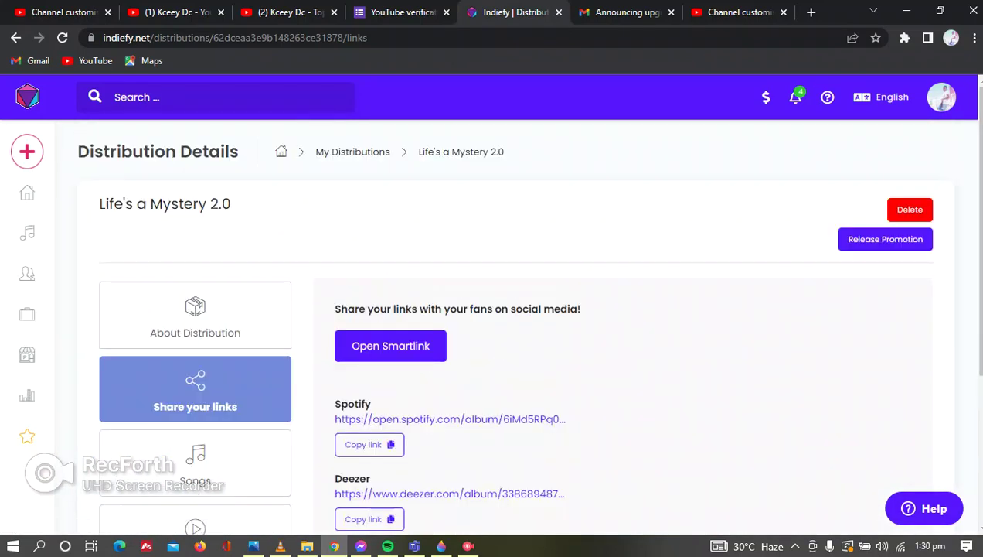
left_click(15, 37)
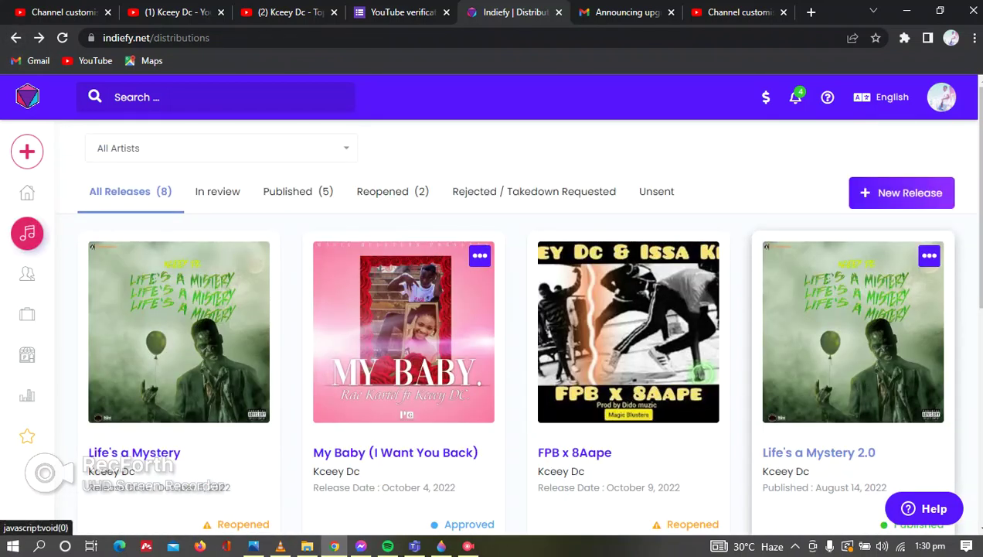
- Open the published release BAD VIBRATIONS in the Indiefy release list and copy its YouTube share link
scroll(517, 325, "down", 3)
scroll(517, 324, "down", 3)
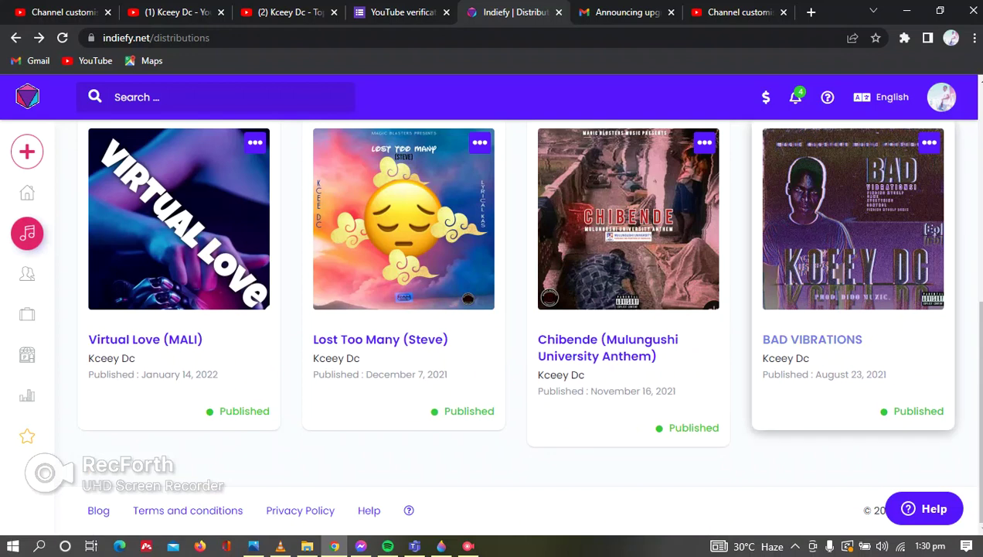
left_click(811, 339)
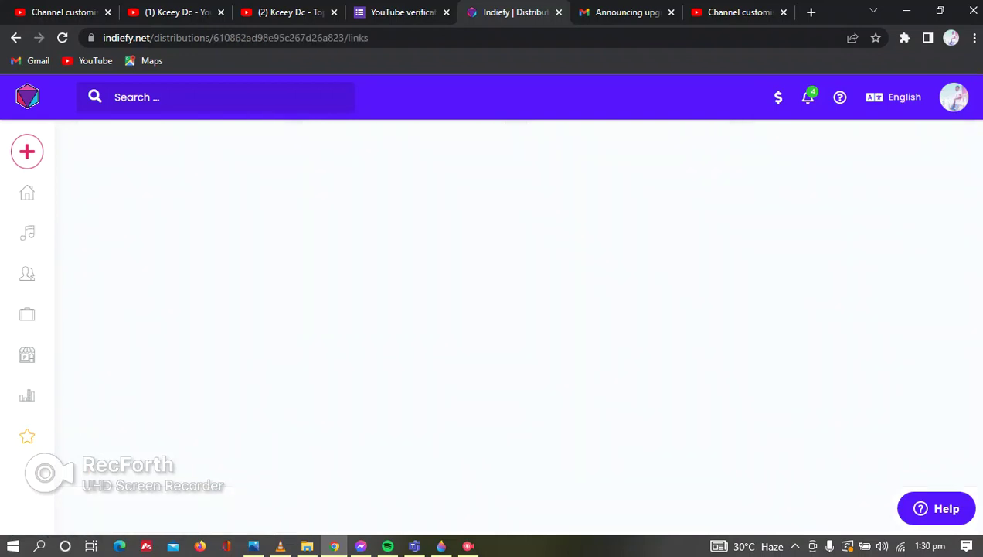
scroll(193, 363, "down", 3)
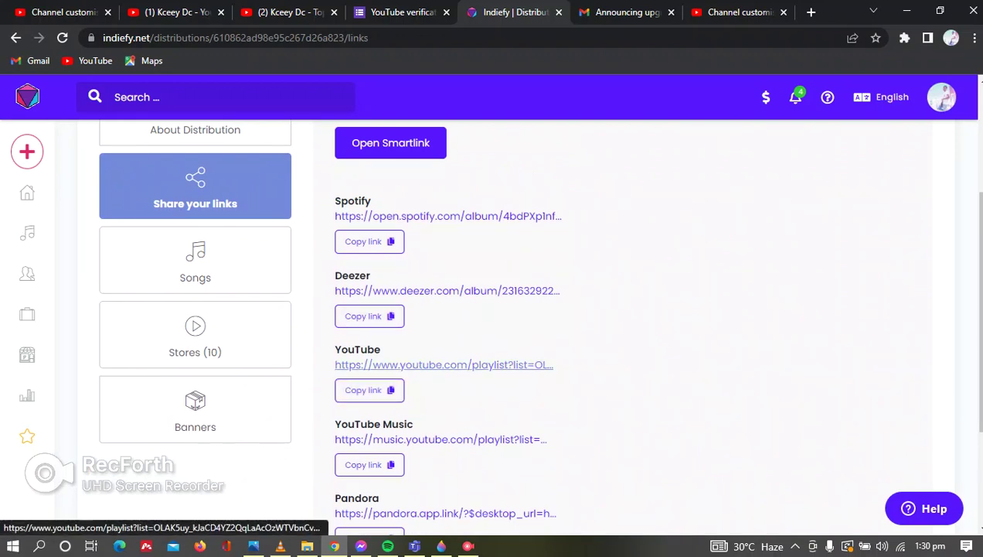
left_click(369, 390)
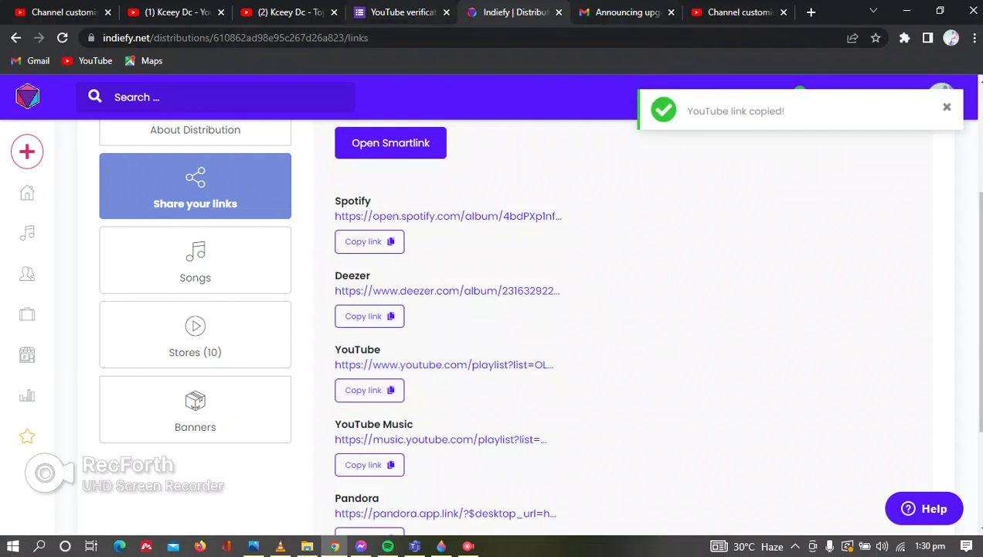
- Return to the YouTube verification form and paste the copied playlist link as the release 1 topic channel URL
left_click(402, 11)
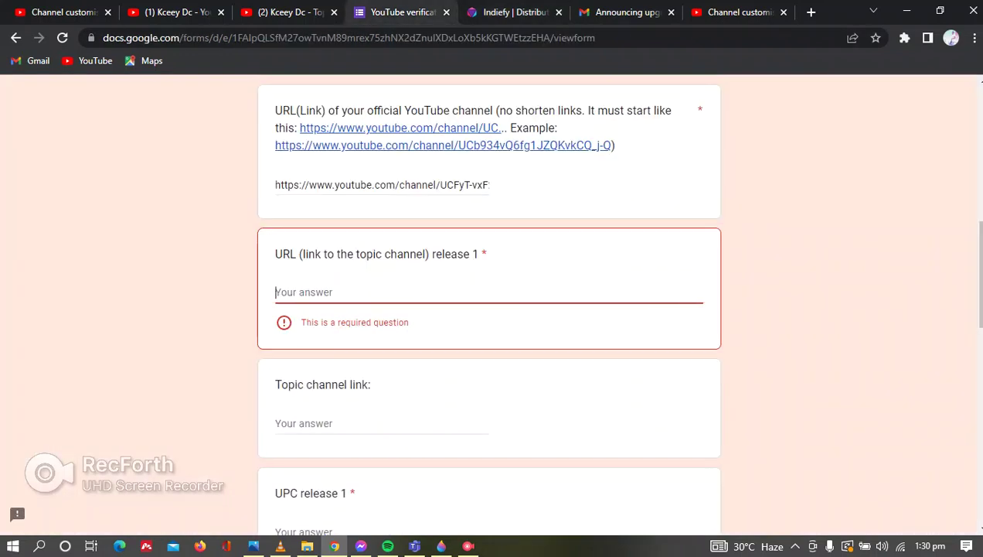
right_click(407, 297)
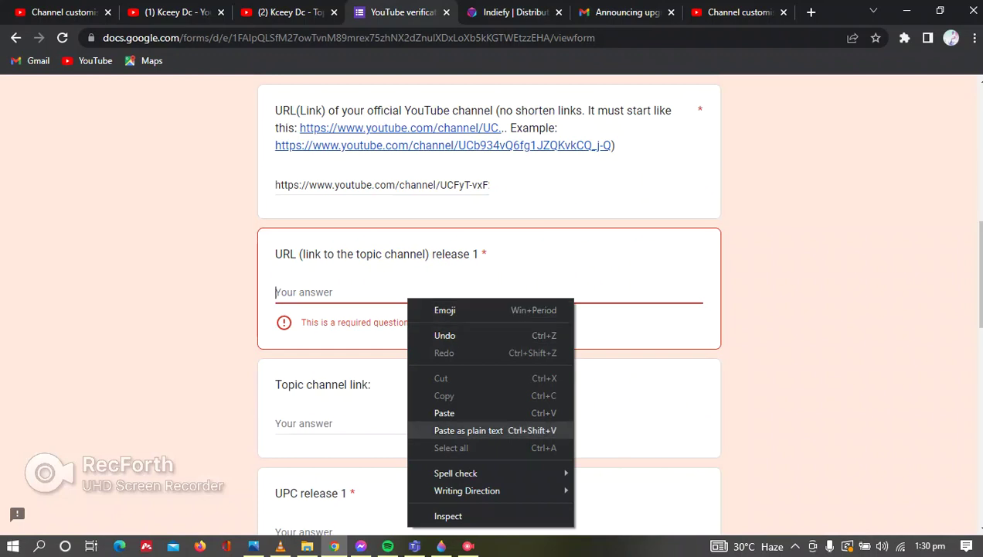
left_click(444, 413)
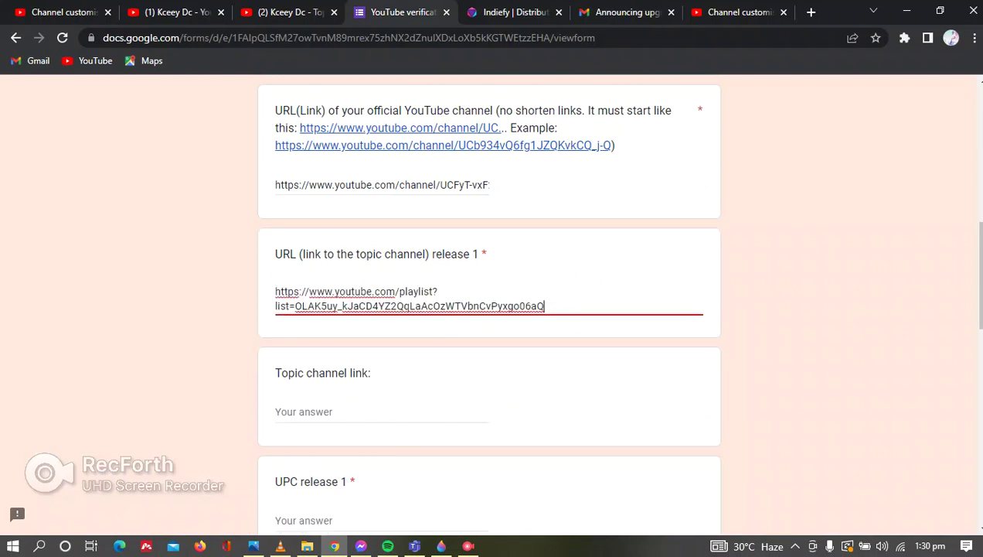
- Copy the web address of the artist's YouTube topic channel and paste it into the form's Topic channel link answer
left_click(445, 412)
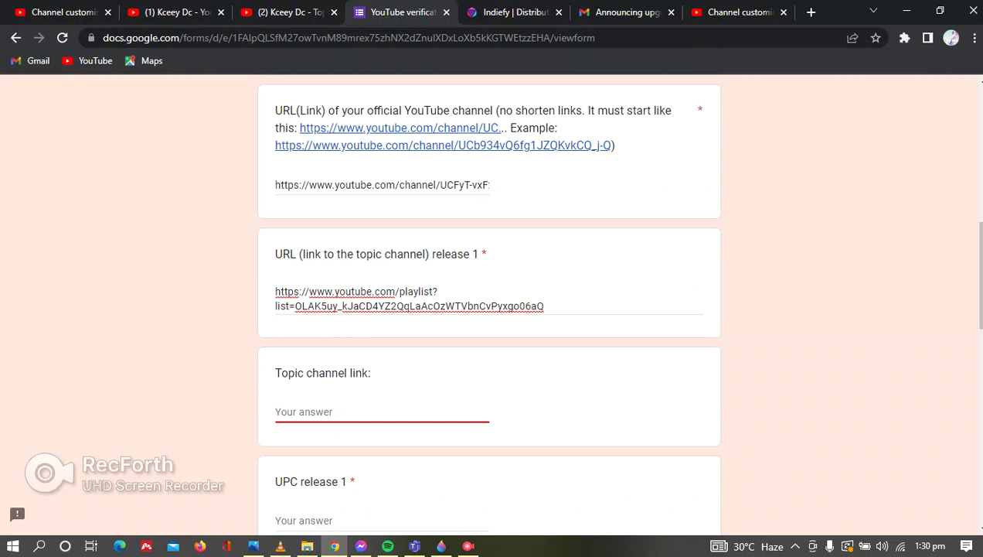
key("ctrl+shift+Tab")
right_click(301, 38)
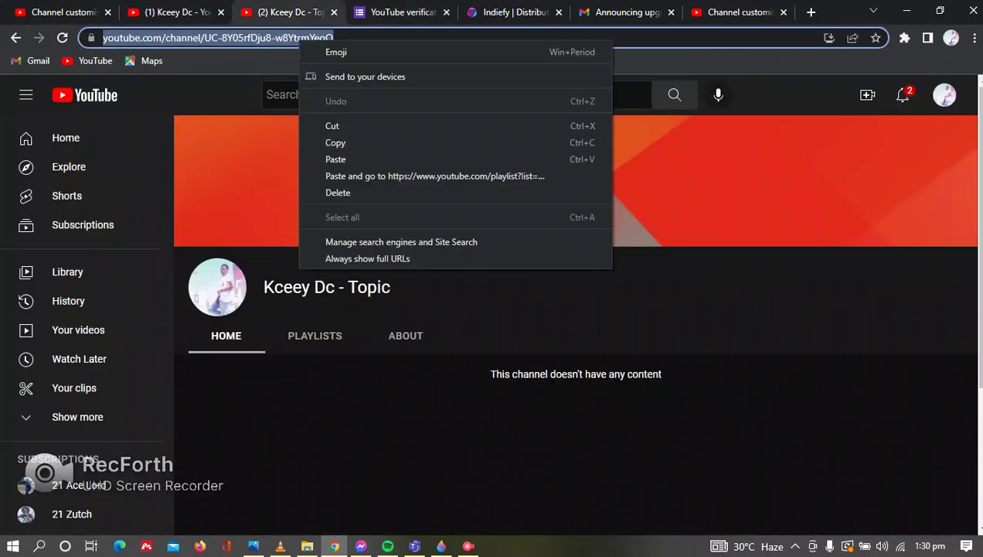
left_click(336, 142)
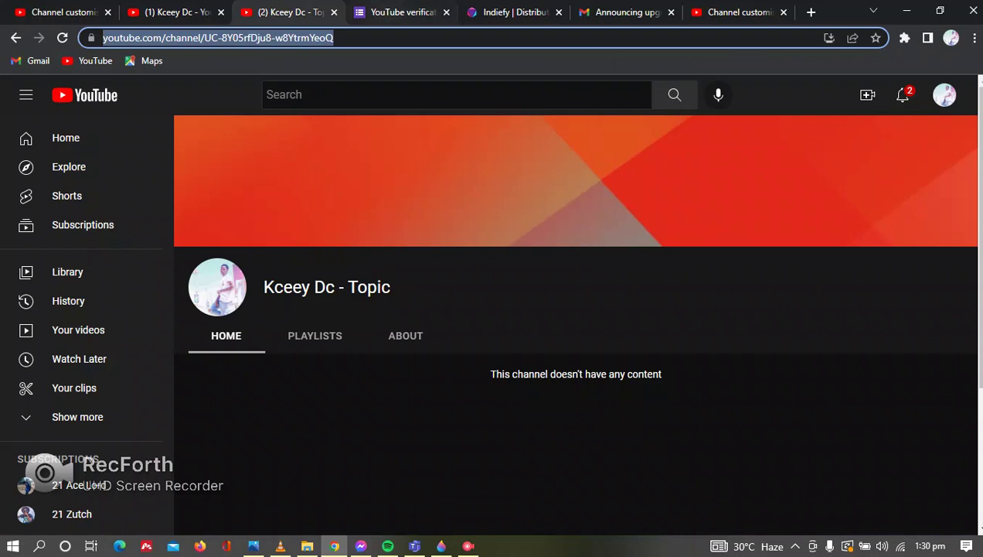
left_click_drag(263, 287, 391, 287)
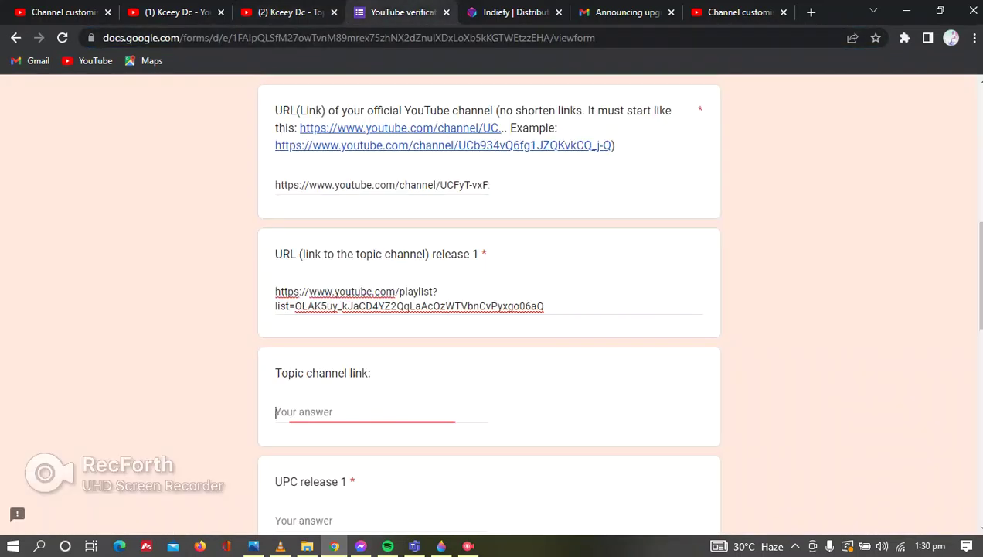
left_click(400, 12)
right_click(357, 408)
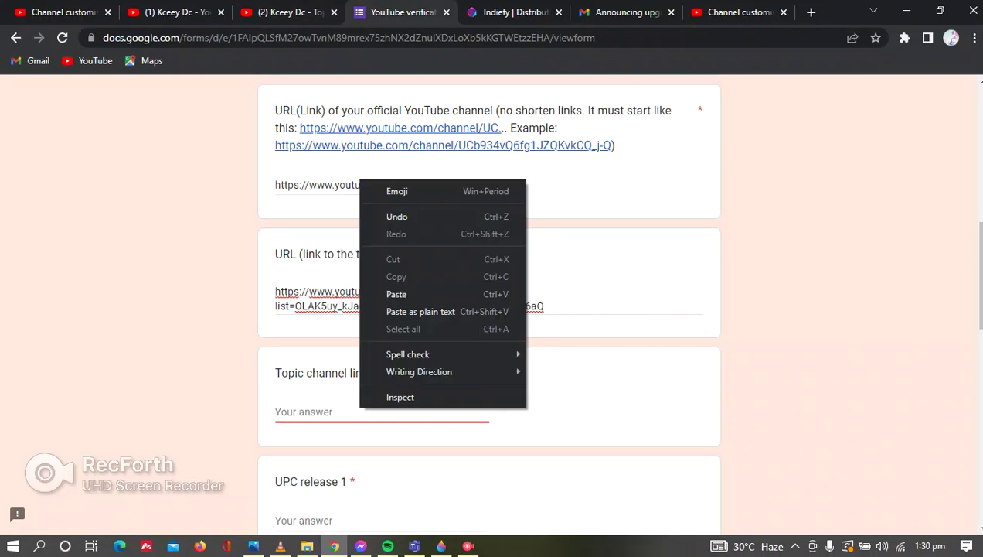
left_click(418, 291)
- For the UPC release 1 question, open the distribution details of BAD VIBRATIONS in Indiefy and copy its UPC
scroll(489, 310, "down", 3)
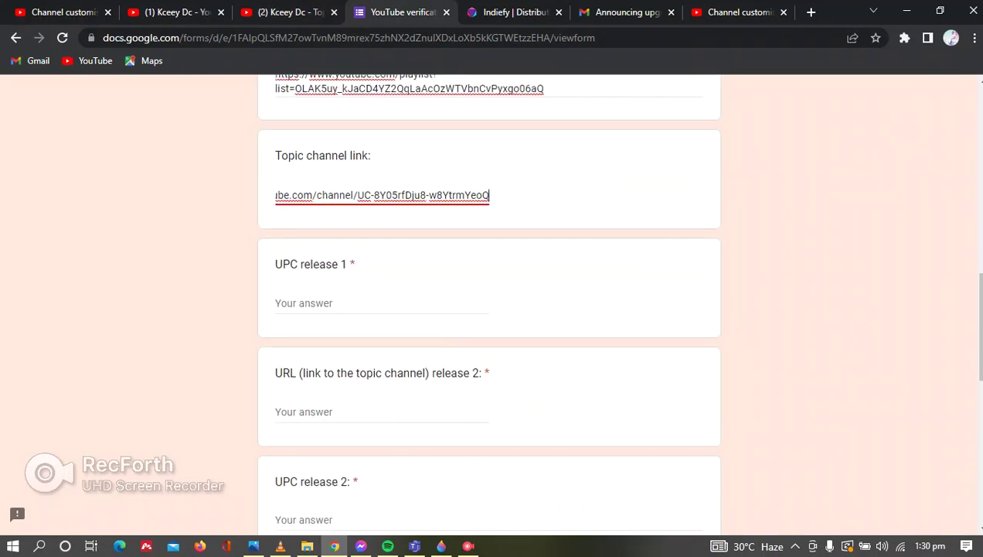
left_click(316, 302)
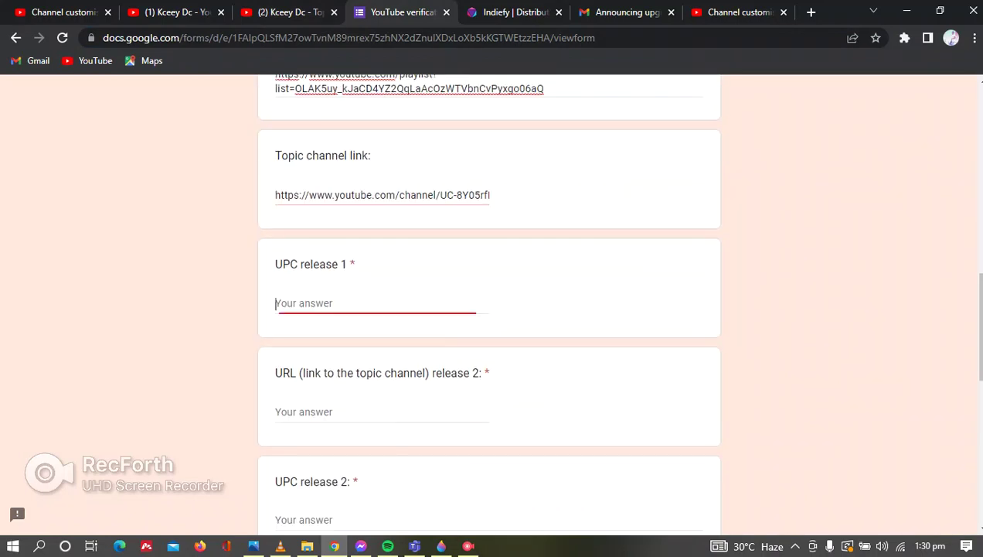
left_click_drag(276, 264, 347, 264)
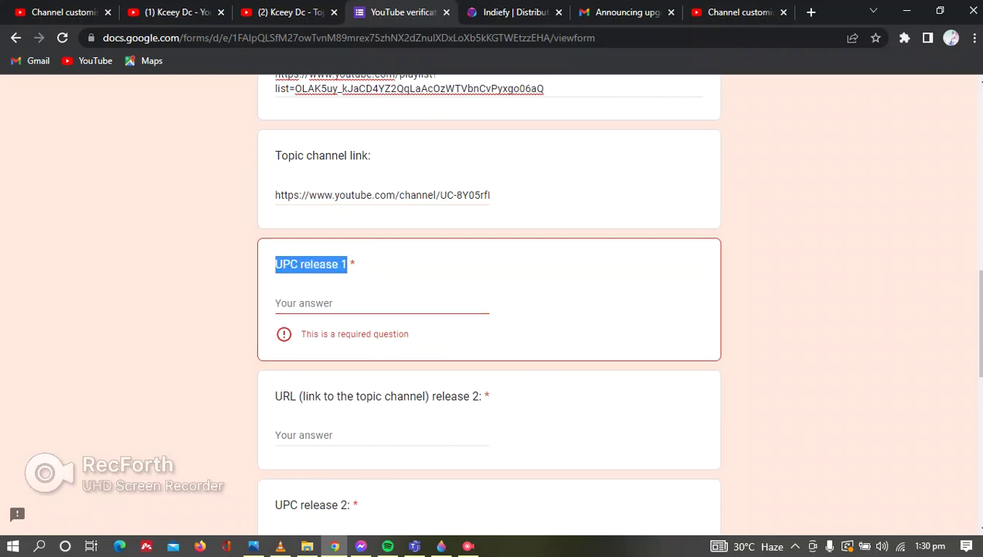
left_click(504, 12)
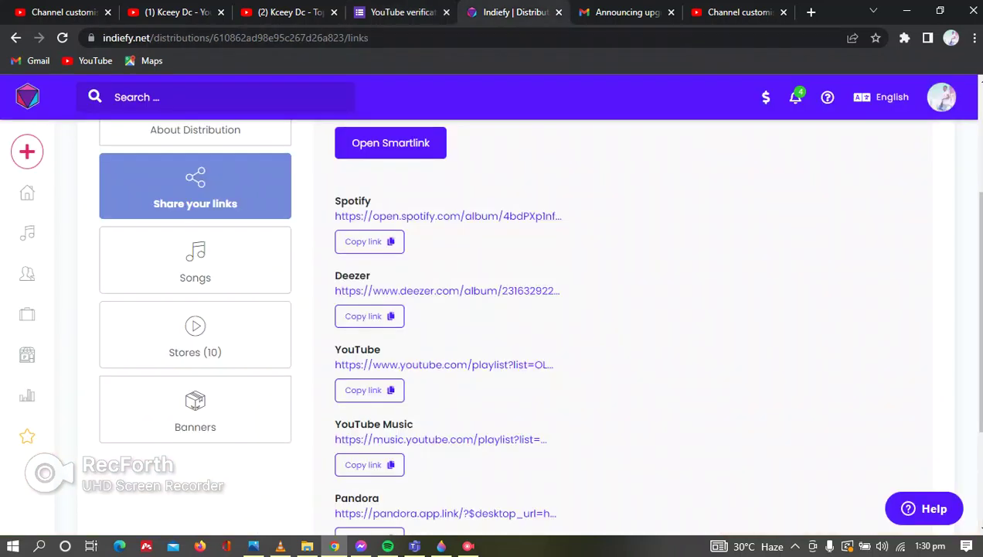
scroll(444, 291, "up", 3)
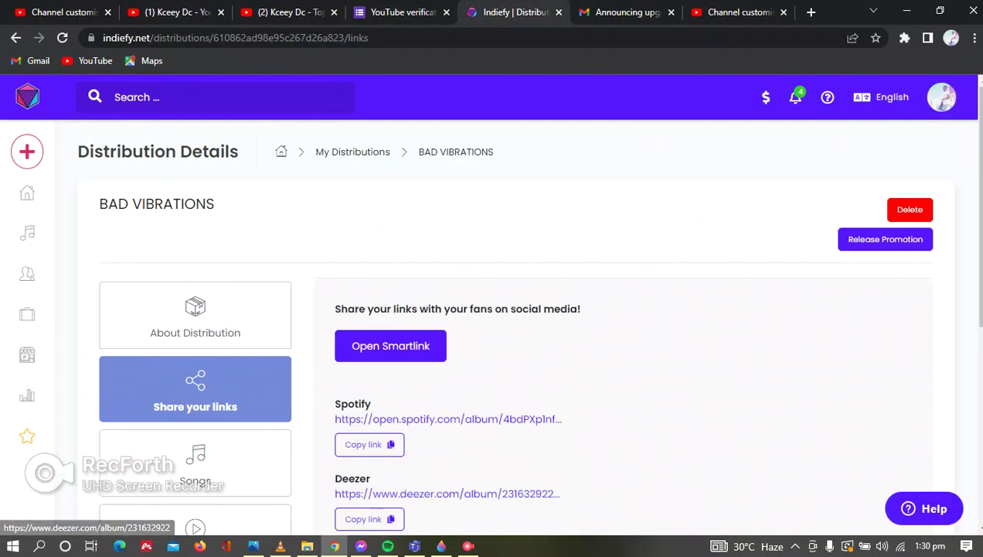
left_click(194, 317)
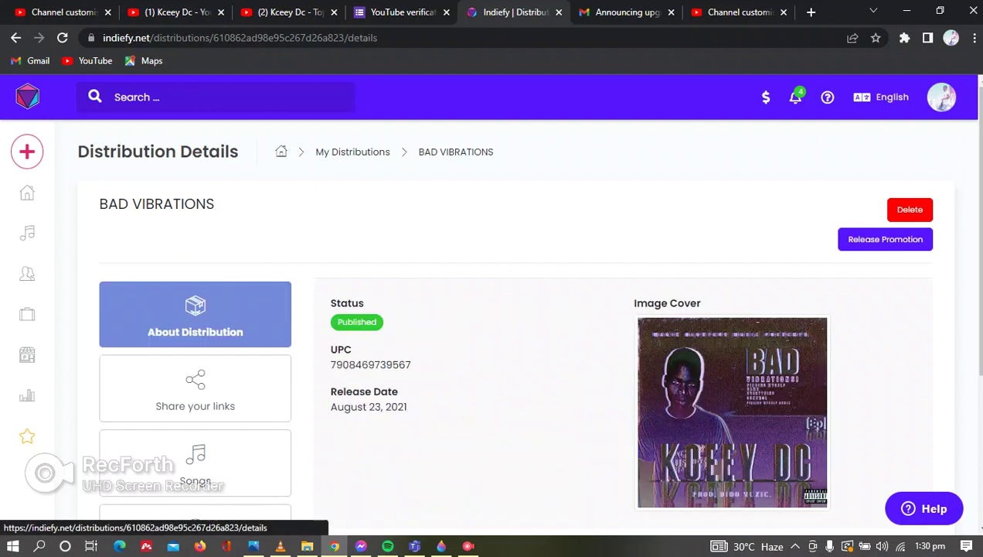
left_click_drag(330, 364, 412, 365)
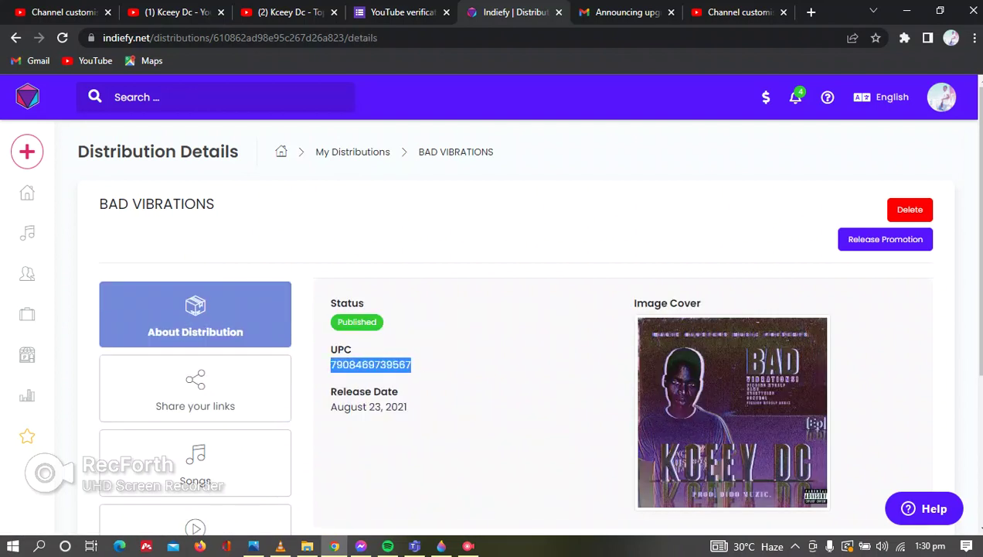
right_click(401, 367)
left_click(438, 379)
left_click(402, 11)
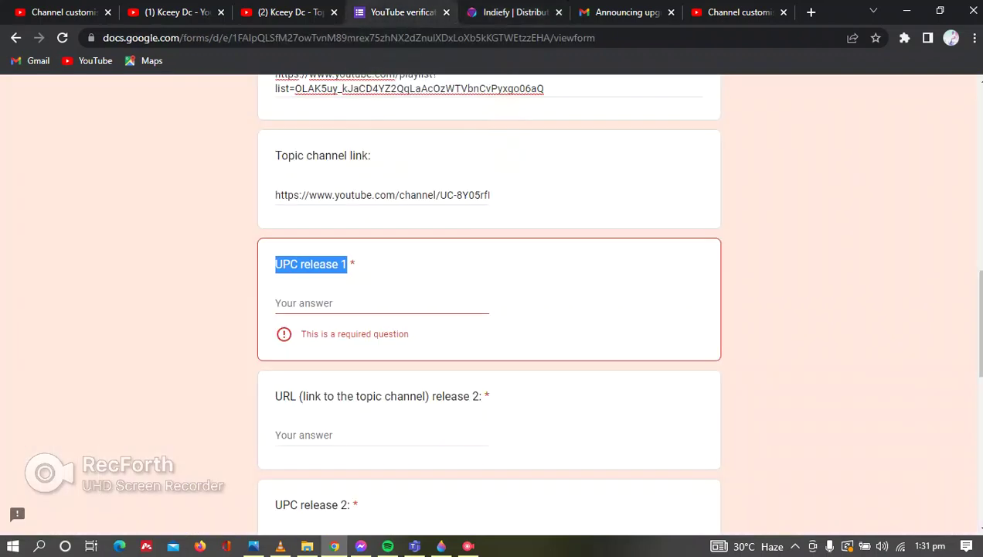
right_click(361, 303)
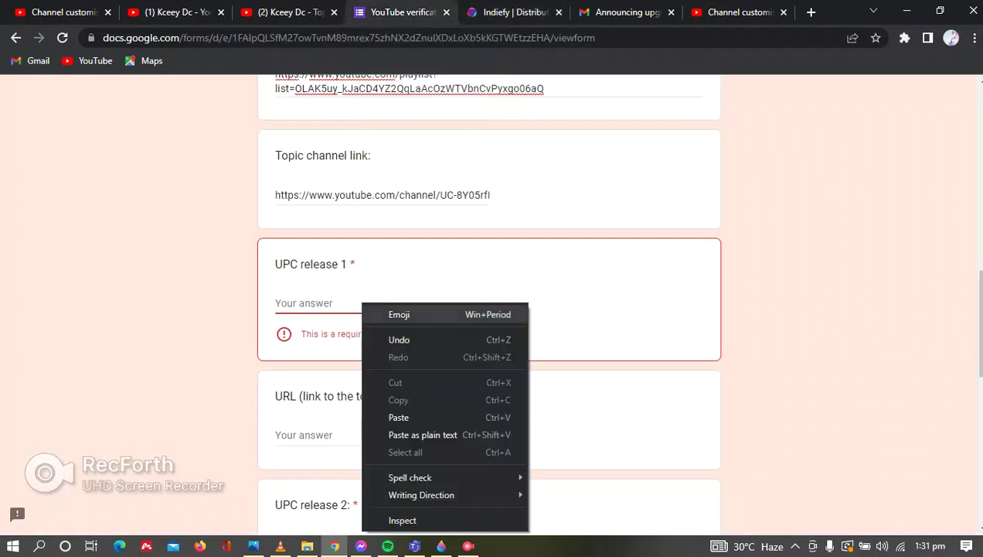
left_click(399, 416)
- For the release 2 URL question, open Lost Too Many (Steve) from the Indiefy release list and copy its YouTube share link
scroll(399, 416, "down", 3)
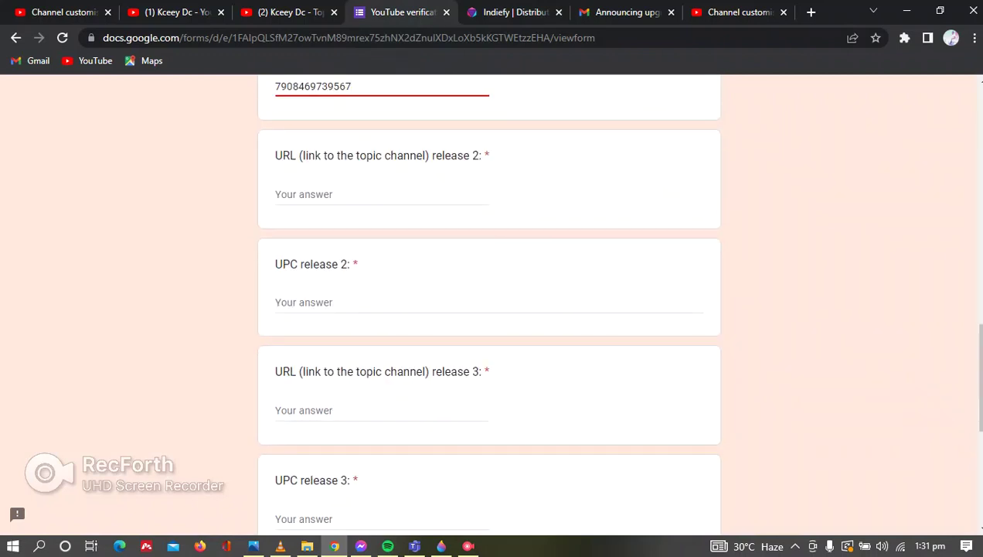
left_click_drag(283, 156, 480, 156)
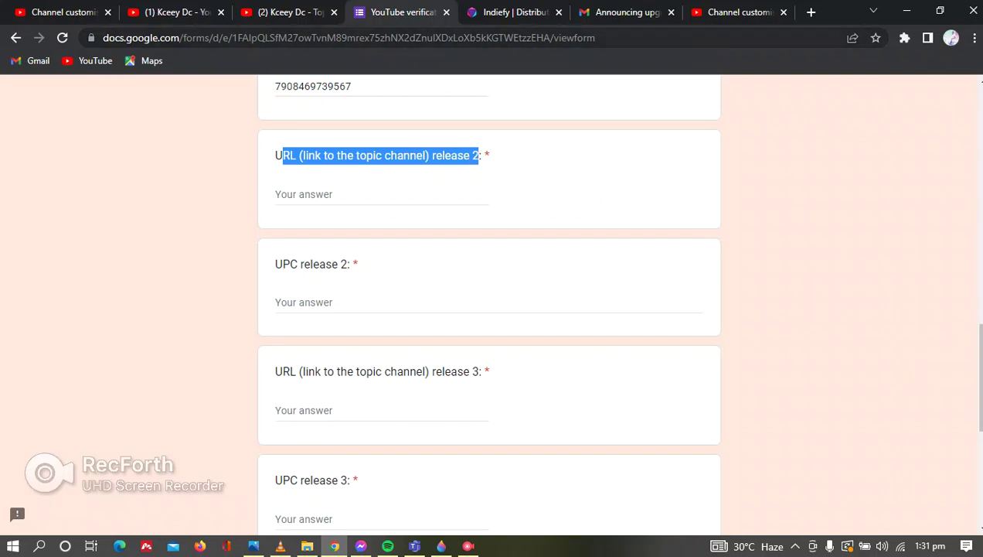
left_click(488, 11)
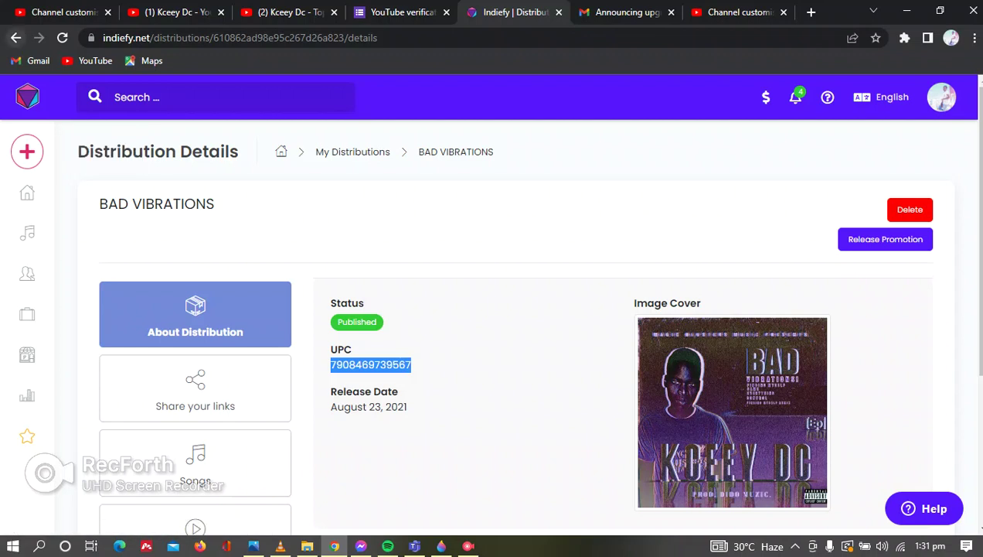
left_click(16, 37)
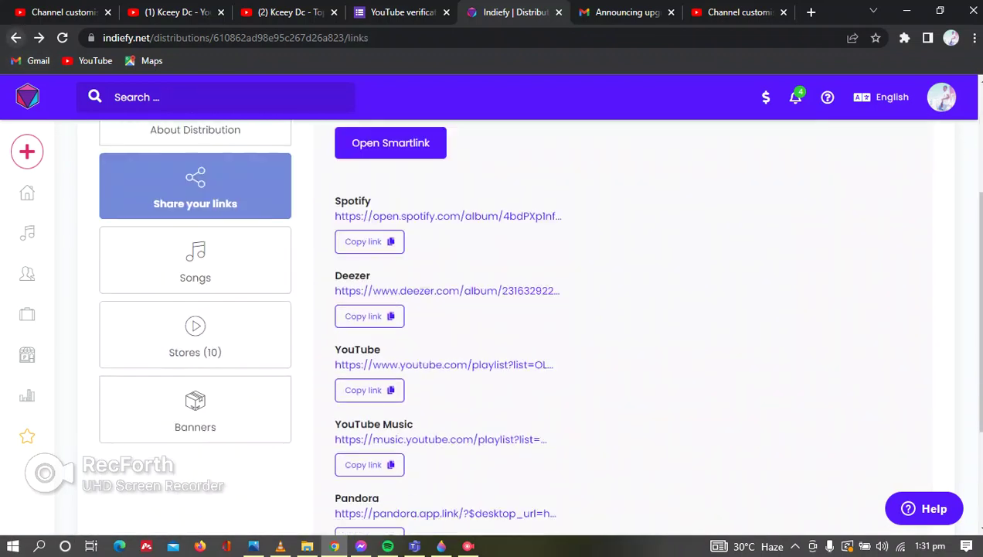
left_click(15, 37)
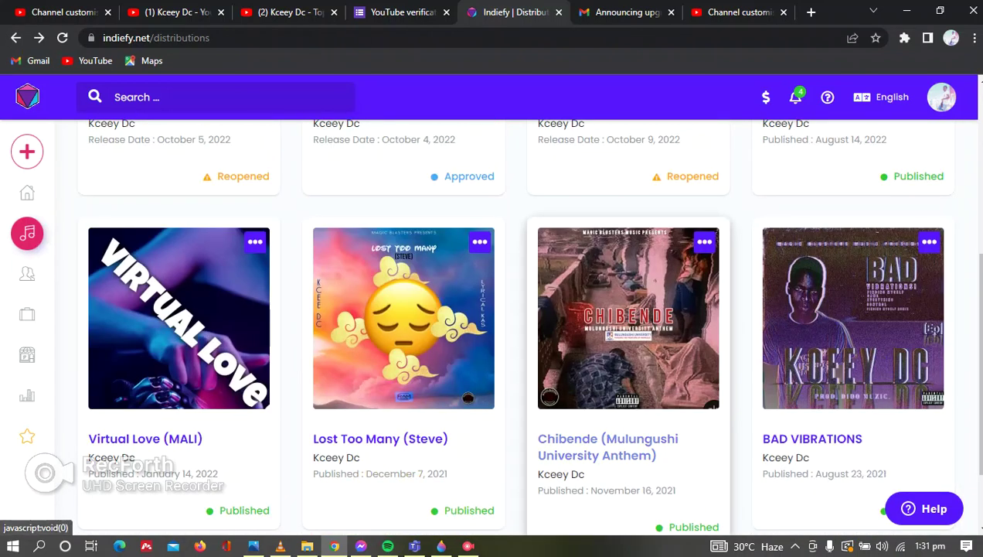
scroll(618, 310, "down", 1)
left_click(381, 366)
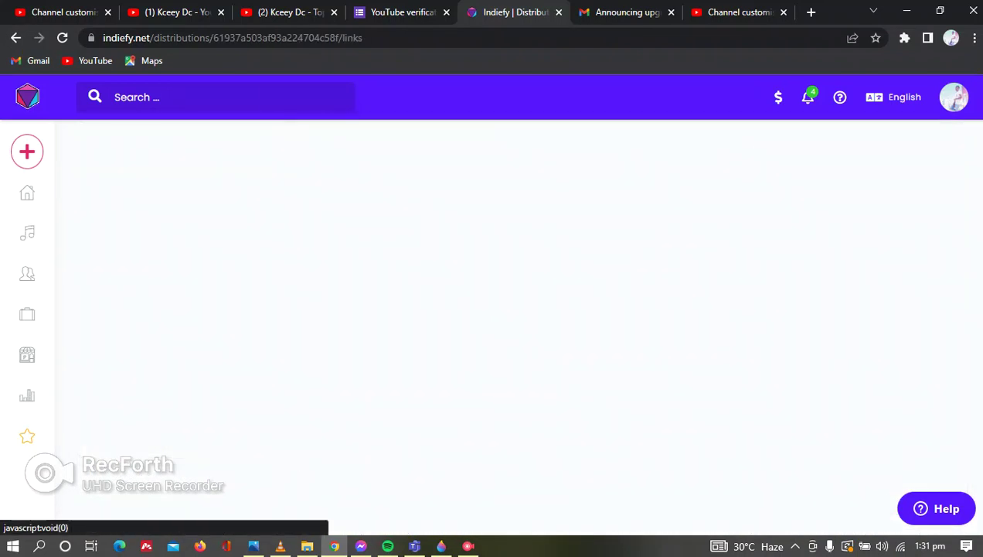
scroll(445, 363, "down", 4)
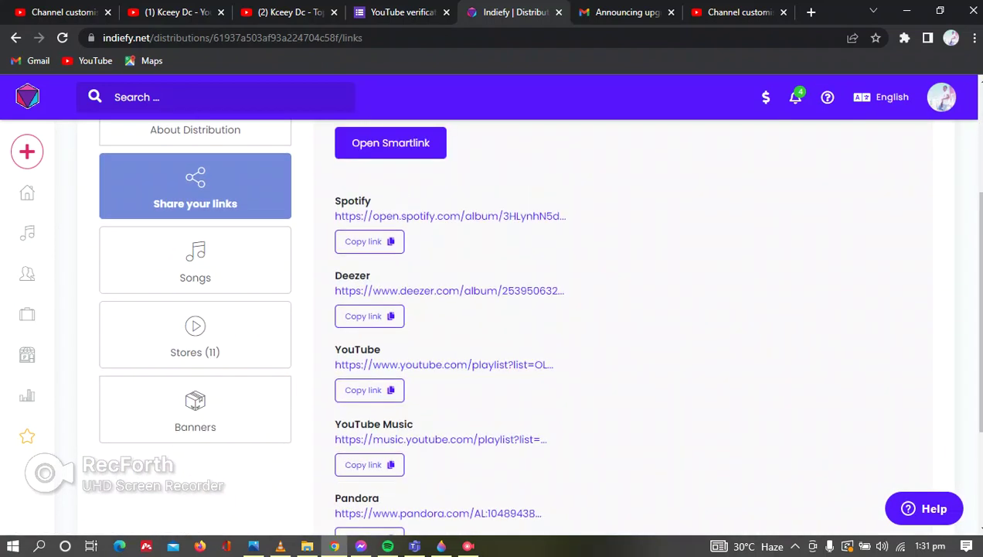
left_click(369, 390)
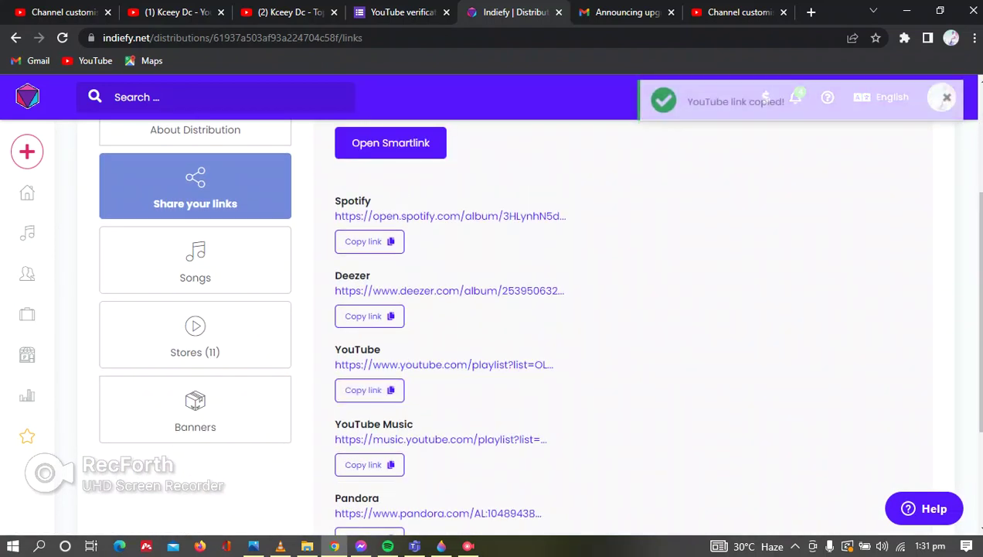
- Return to the verification form and paste the copied playlist link as the release 2 topic channel URL
left_click(402, 12)
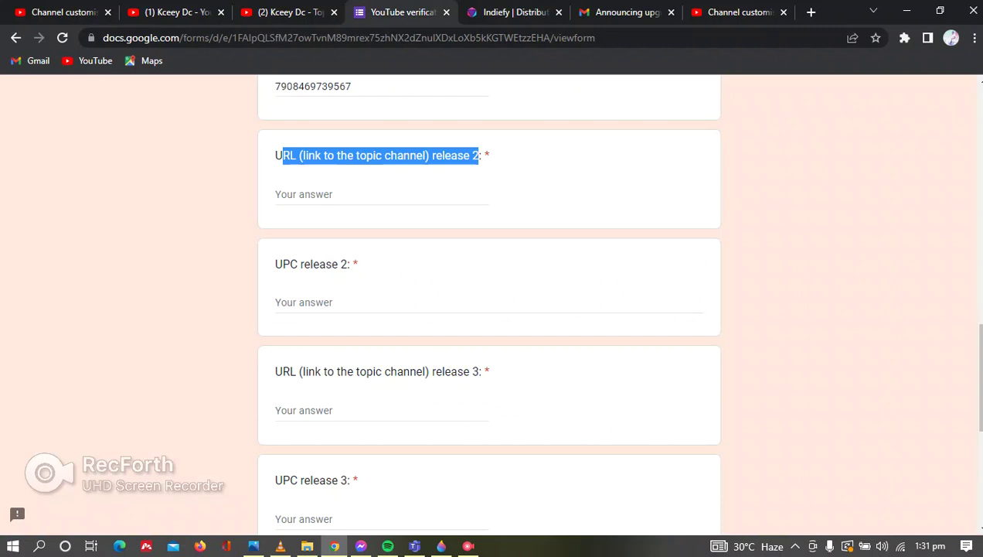
right_click(328, 194)
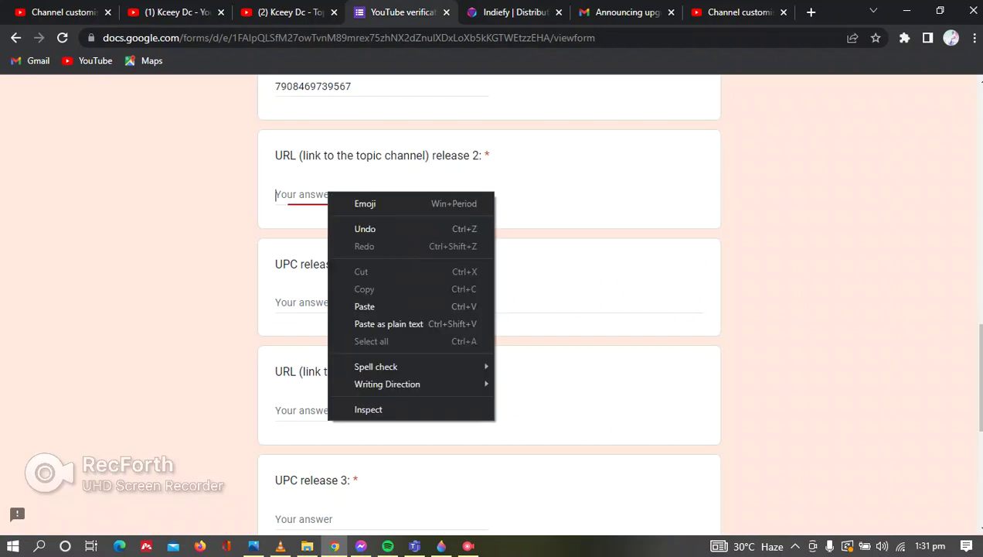
left_click(364, 307)
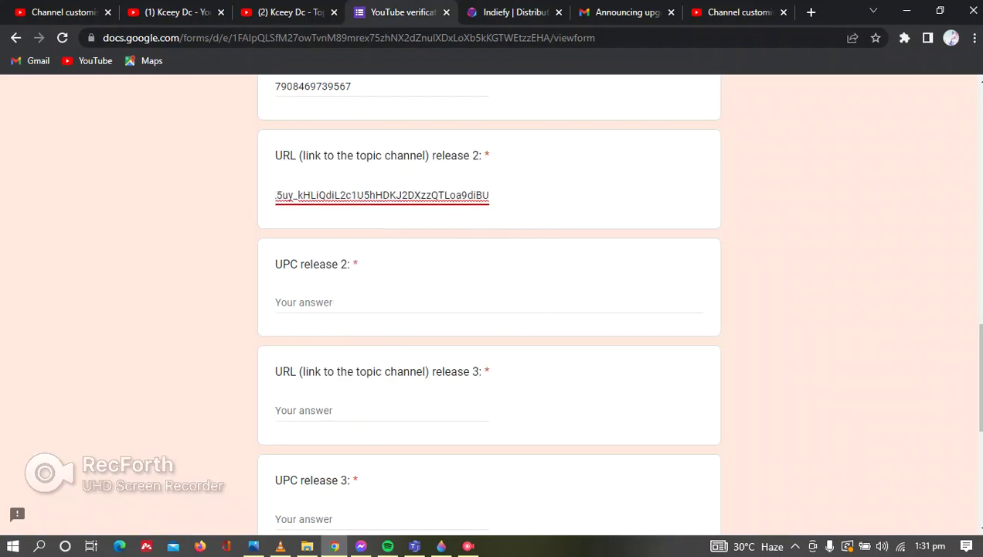
- For the UPC release 2 question, open the distribution details of Lost Too Many (Steve) in Indiefy and copy its UPC
left_click_drag(275, 263, 358, 263)
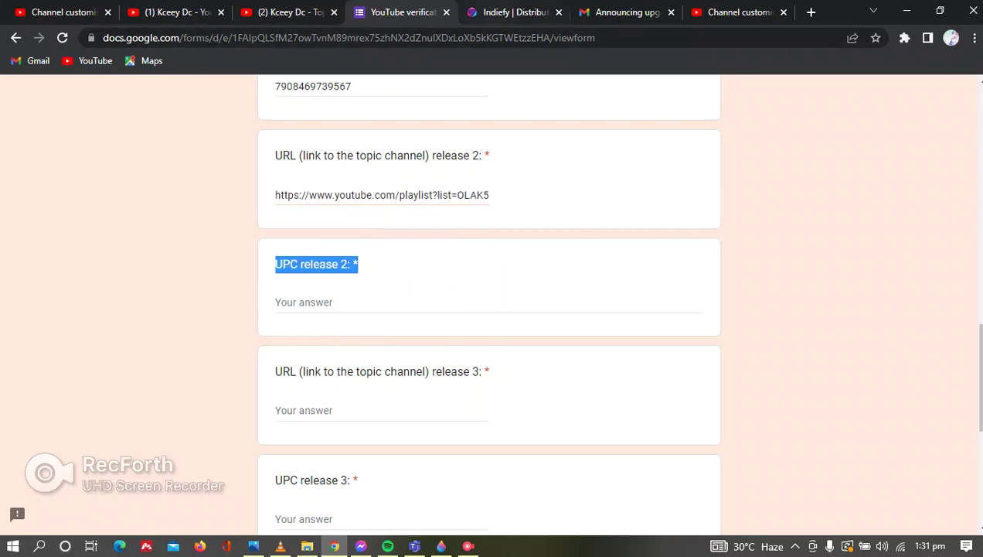
key("ctrl+Tab")
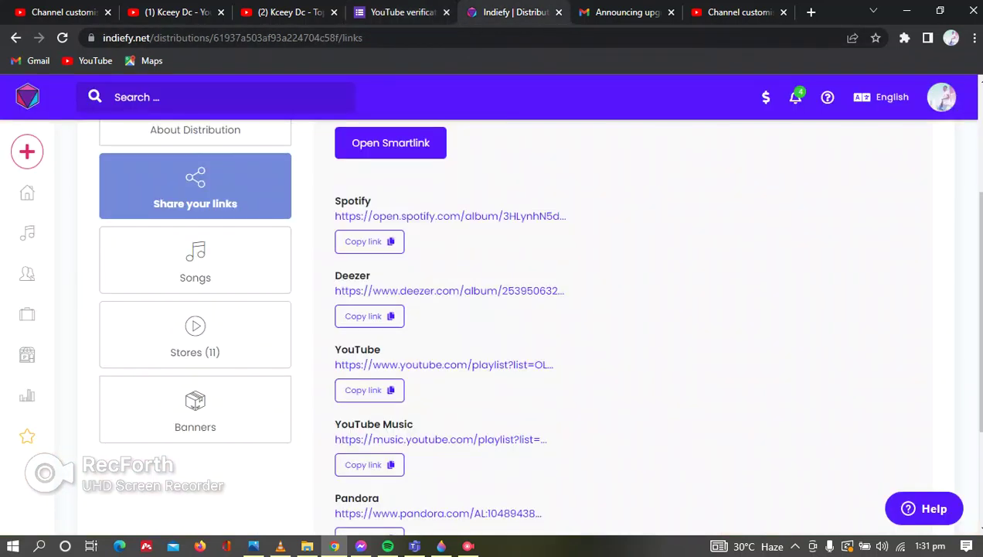
left_click(16, 37)
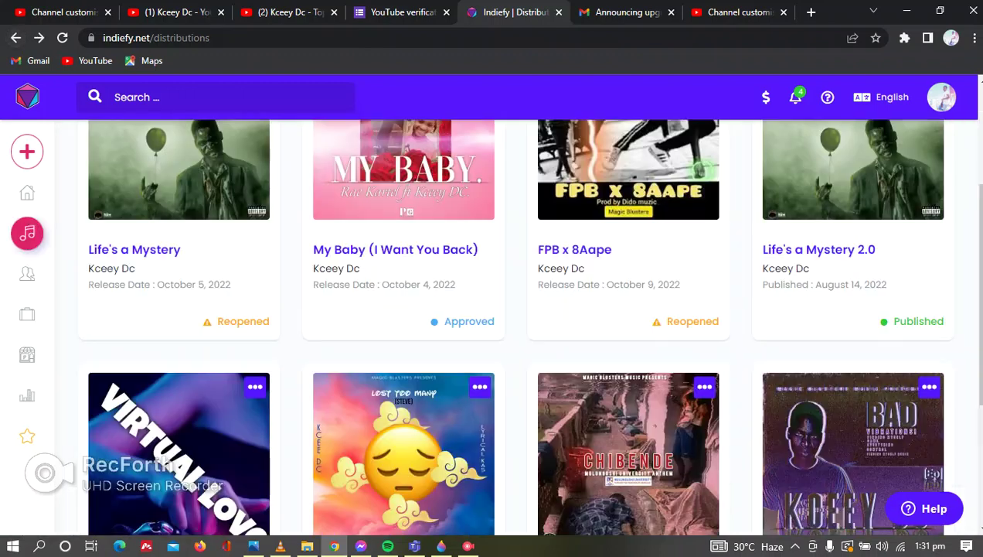
left_click(479, 386)
left_click(404, 453)
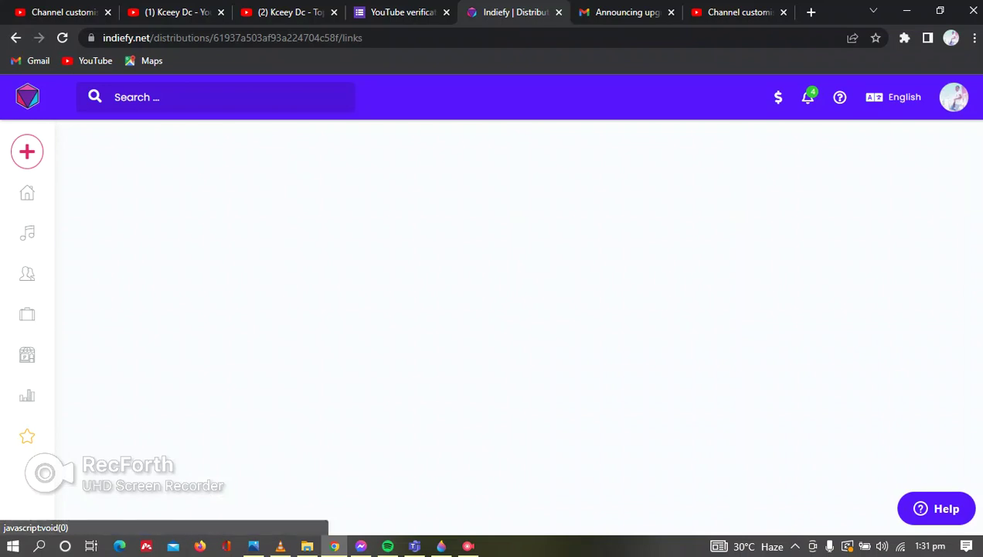
scroll(494, 325, "down", 1)
scroll(197, 236, "down", 2)
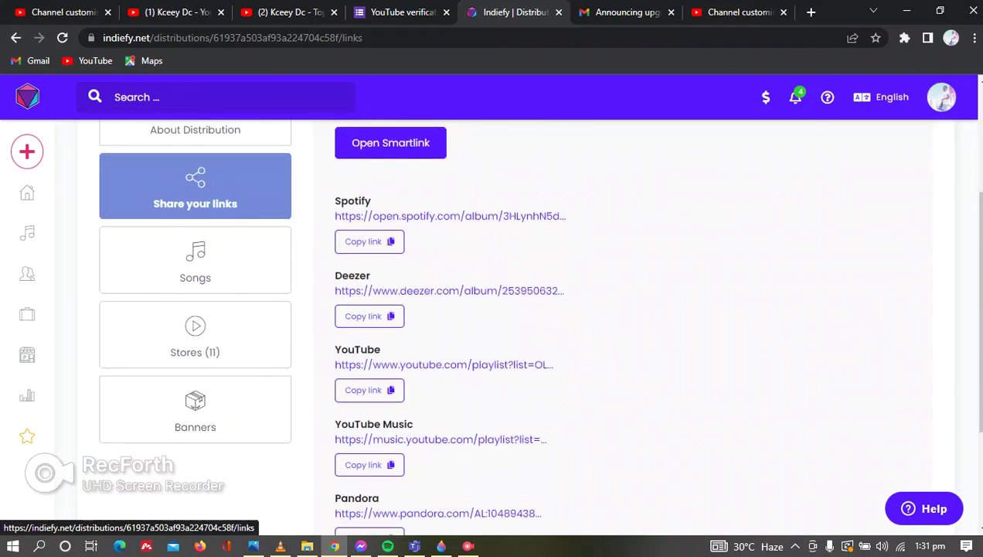
left_click(194, 129)
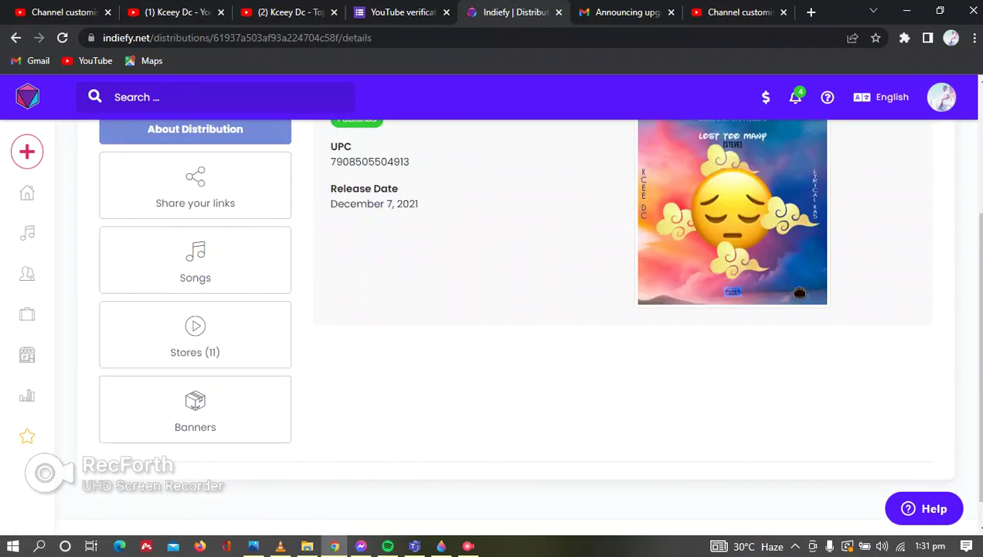
left_click_drag(331, 161, 409, 162)
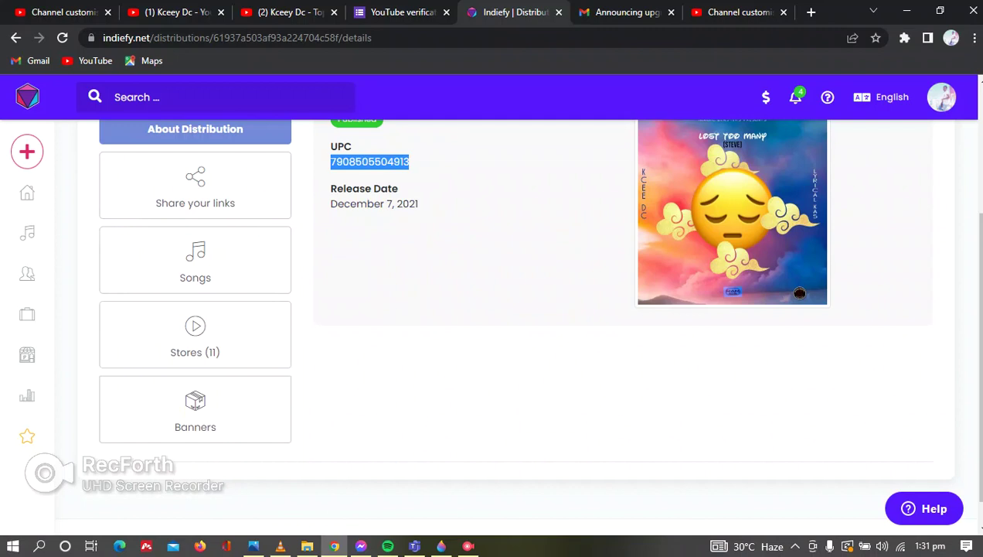
right_click(394, 160)
left_click(425, 171)
left_click(16, 37)
left_click(392, 12)
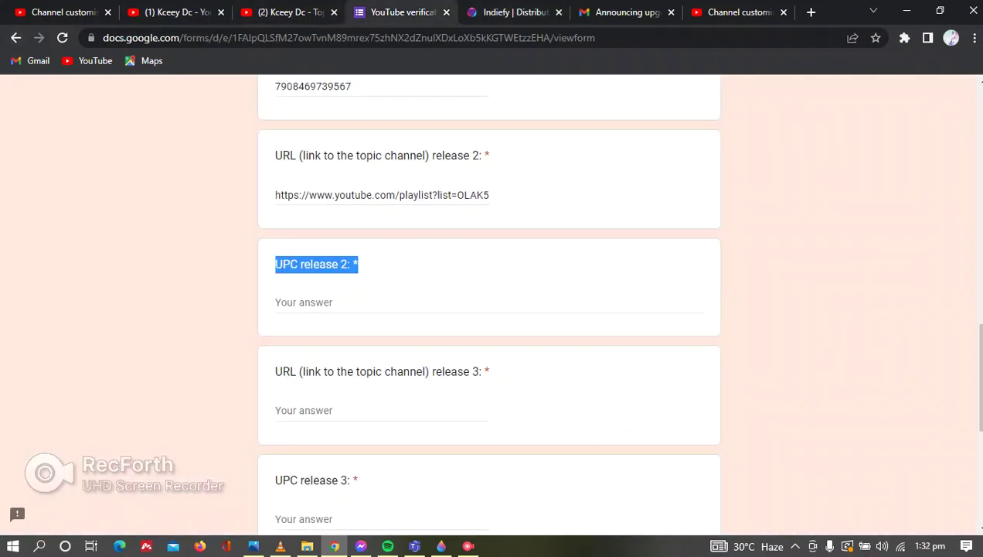
right_click(366, 306)
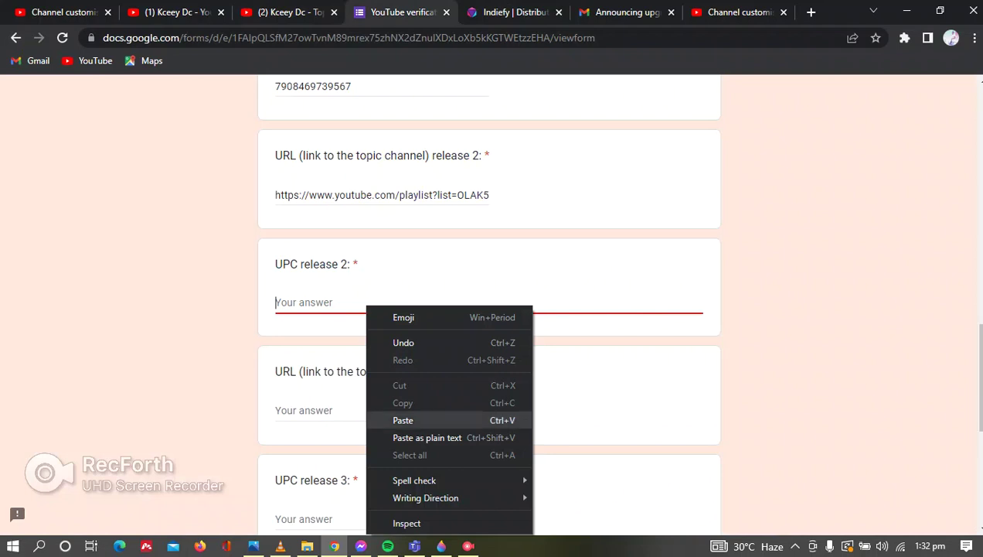
left_click(409, 420)
- For the release 3 URL question, open Virtual Love from the Indiefy release list and copy its YouTube share link
left_click_drag(276, 371, 489, 373)
left_click(381, 411)
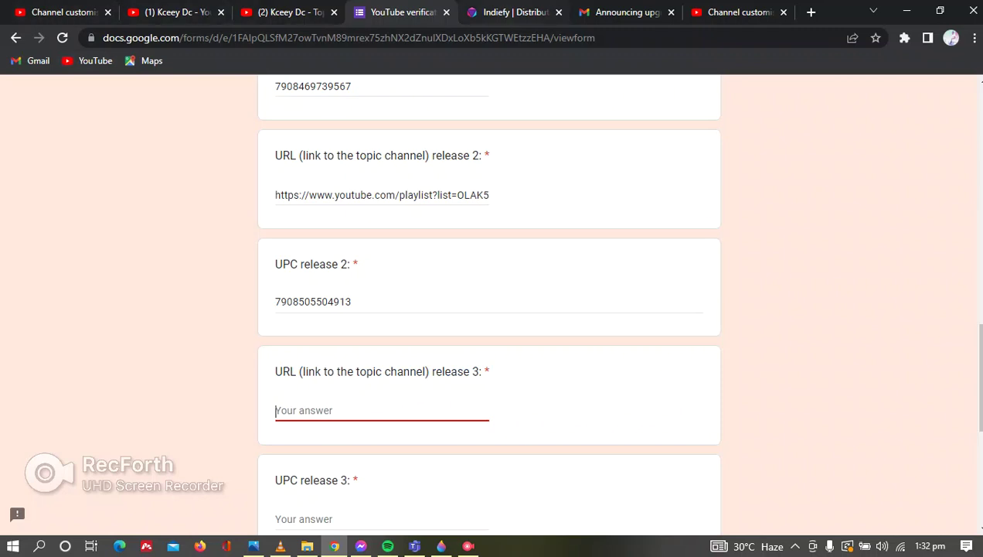
left_click(512, 11)
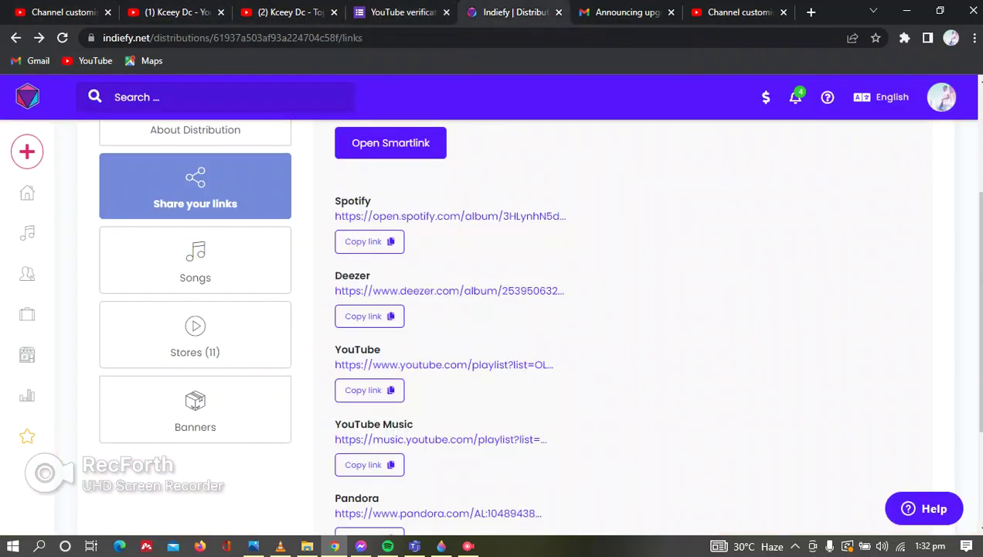
left_click(15, 37)
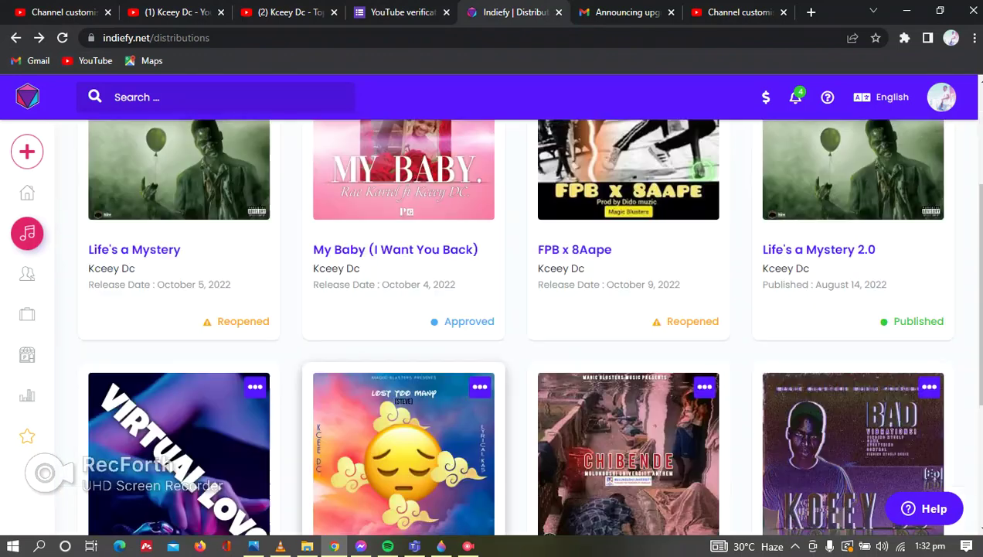
left_click(179, 453)
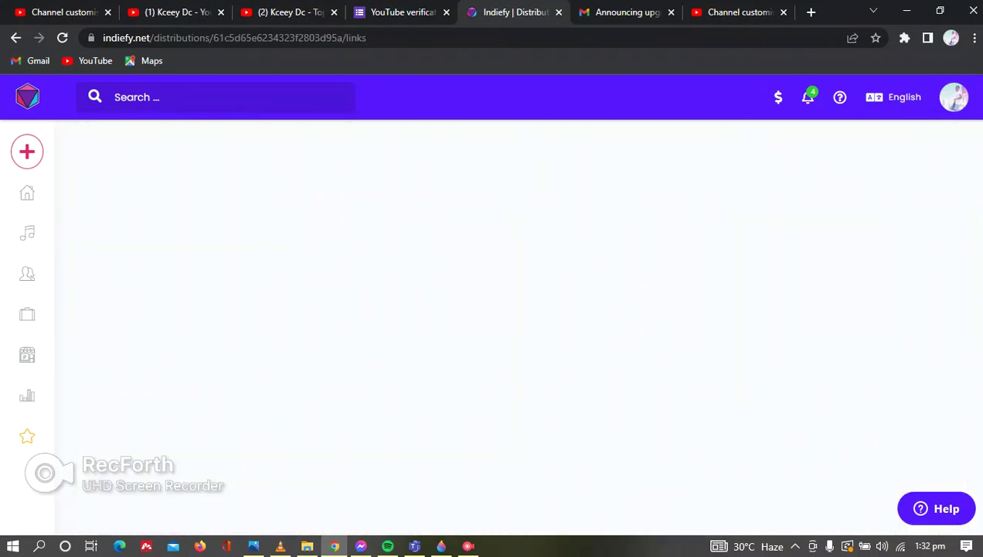
scroll(518, 324, "down", 2)
scroll(370, 333, "down", 1)
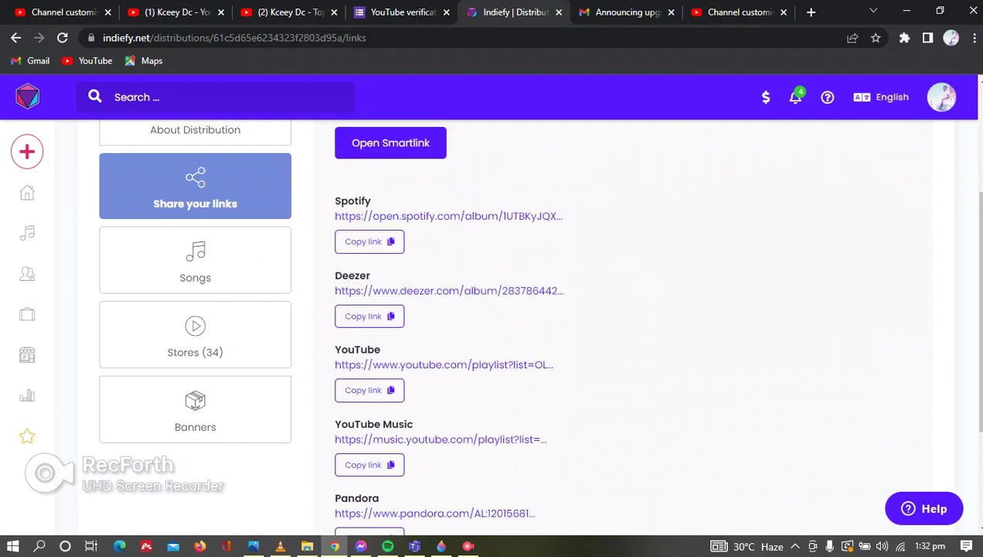
left_click(369, 390)
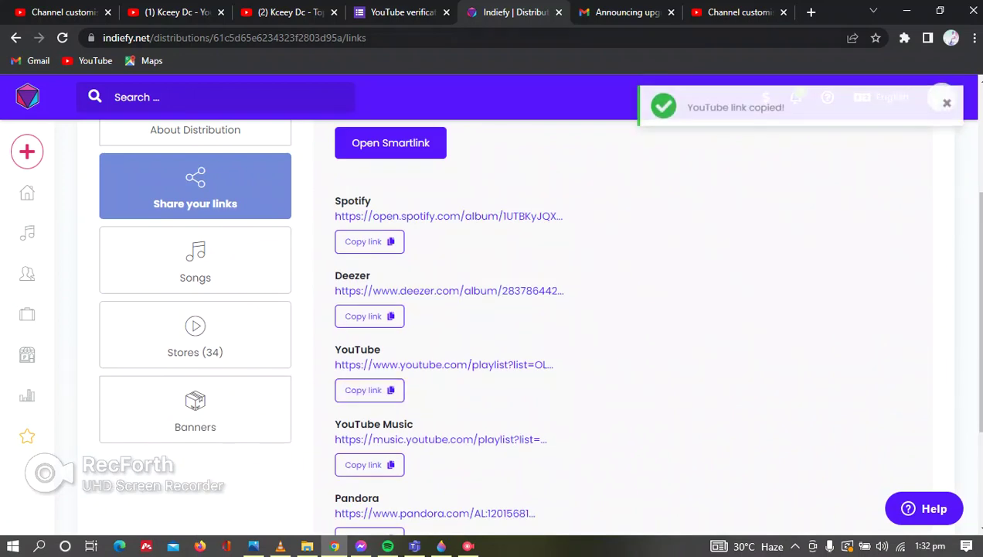
- Return to the verification form and paste the copied playlist link as the release 3 topic channel URL
left_click(402, 11)
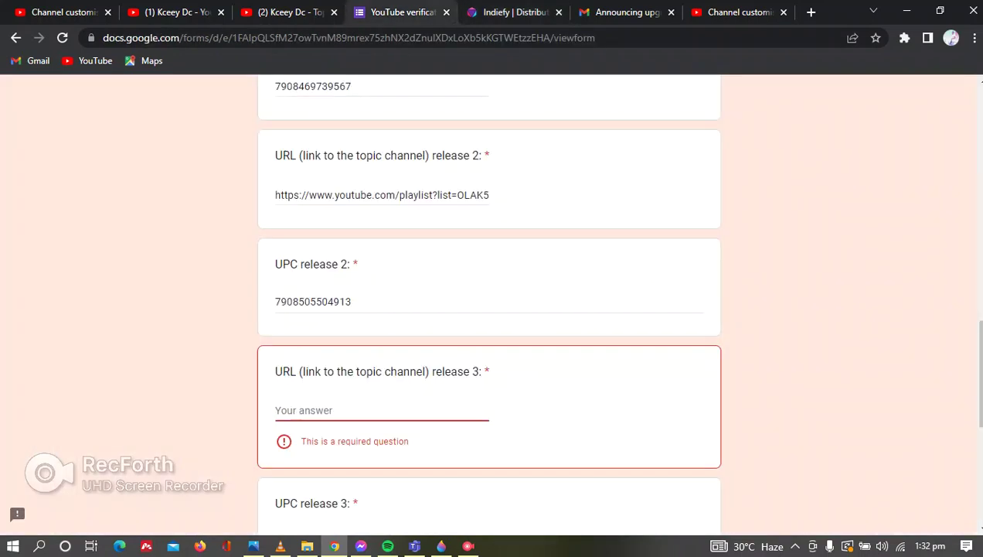
right_click(356, 408)
left_click(383, 293)
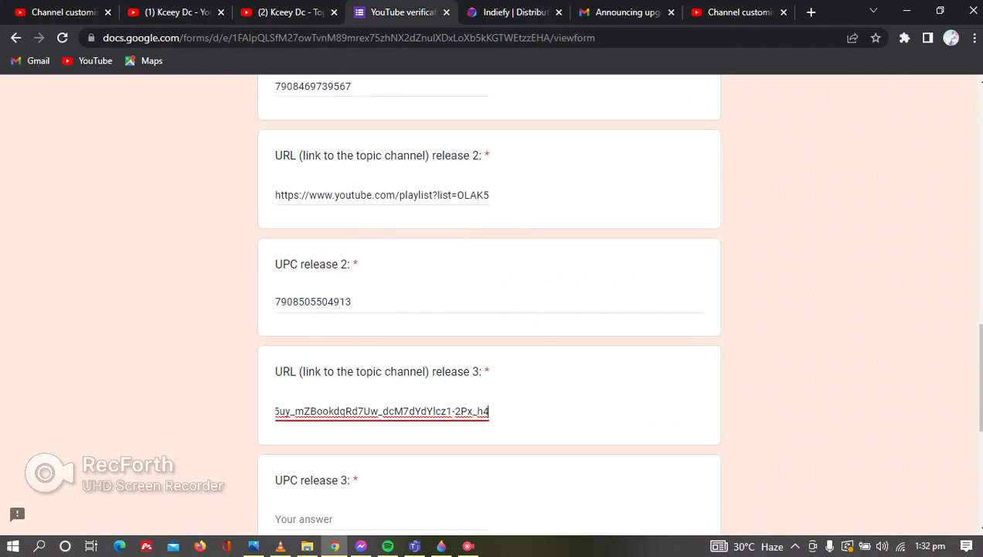
- For the UPC release 3 question, open the distribution details of Virtual Love in Indiefy and copy its UPC
scroll(383, 293, "down", 1)
scroll(488, 302, "down", 1)
left_click_drag(275, 335, 358, 335)
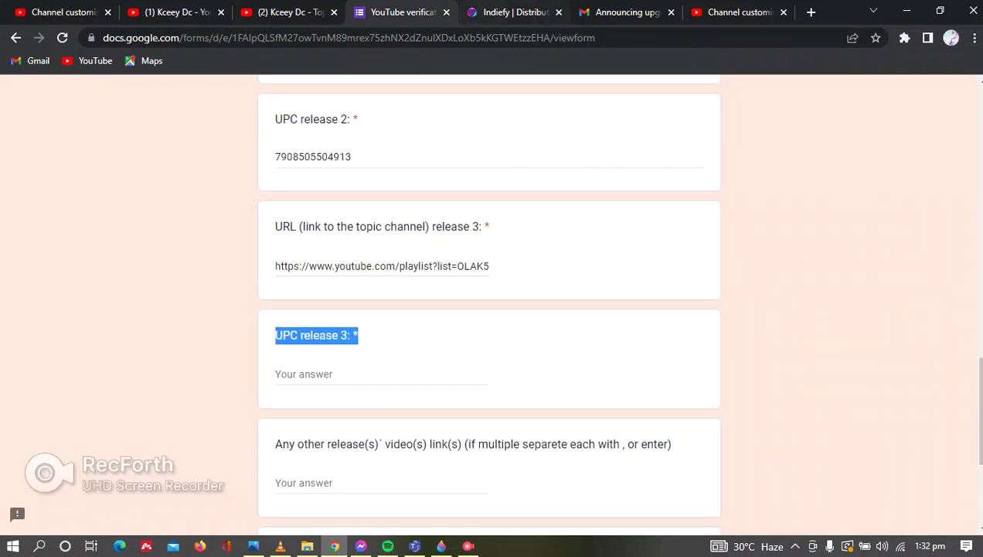
key("ctrl+Tab")
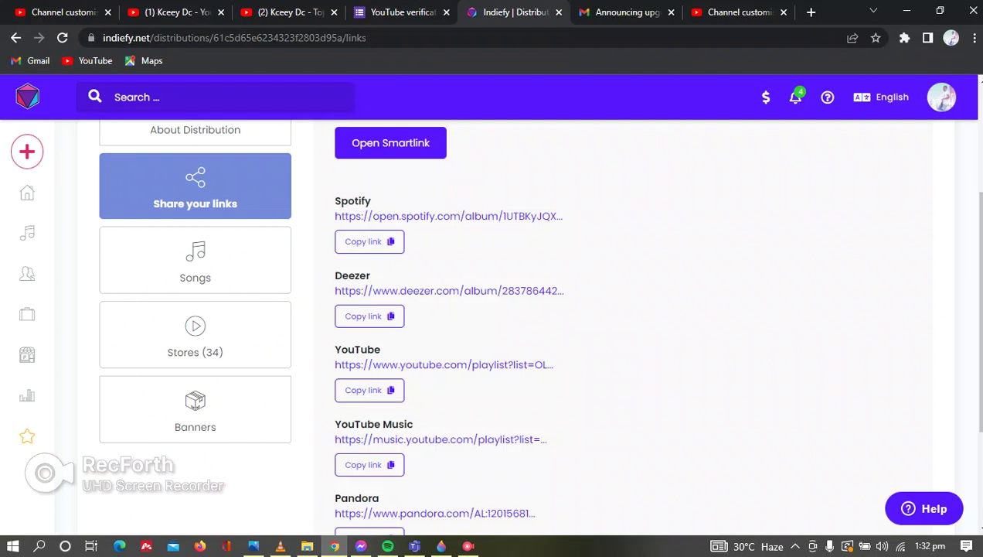
left_click(195, 130)
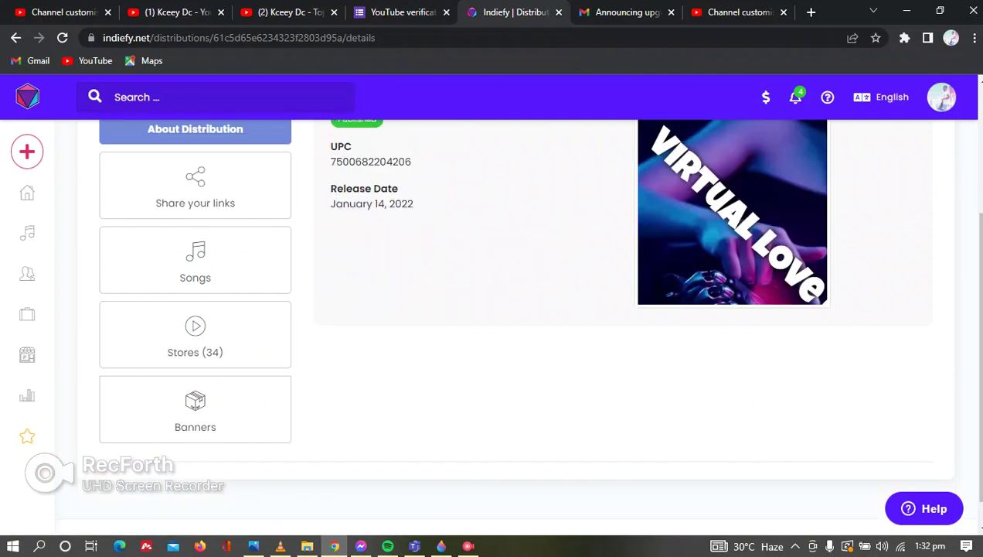
double_click(371, 162)
right_click(398, 159)
left_click(422, 169)
left_click(398, 11)
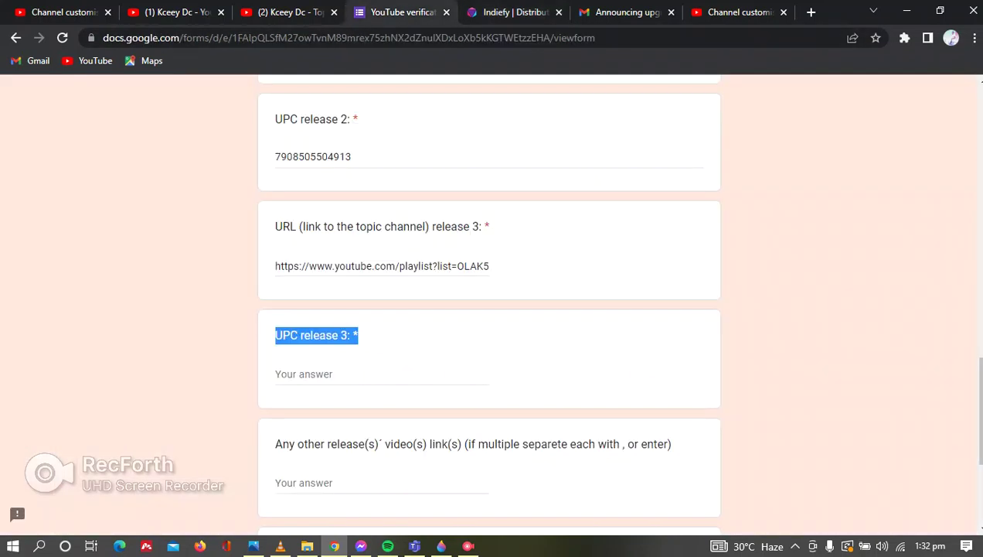
right_click(353, 376)
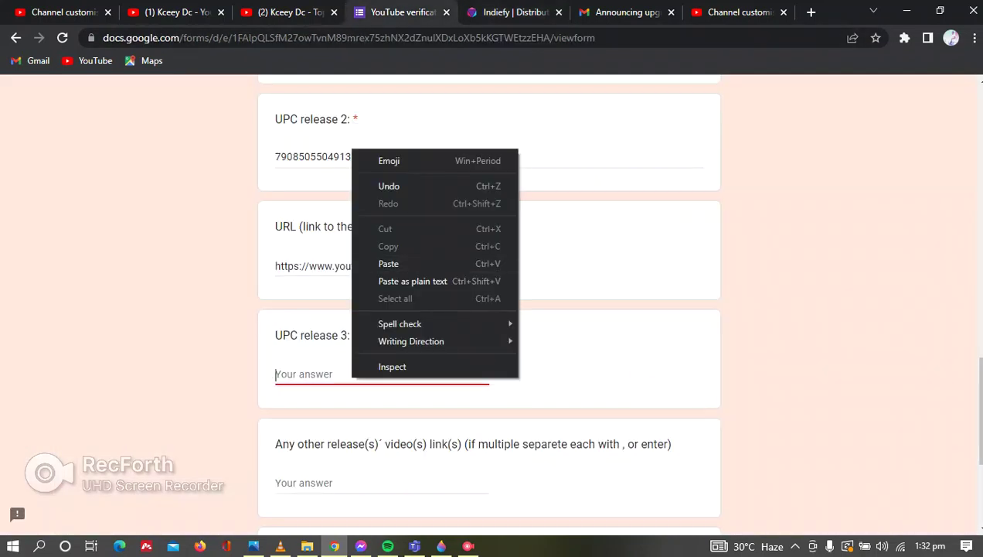
left_click(388, 264)
- Review the optional questions for other releases' video links and UPCs, and the processing time note in the form's introduction
scroll(489, 309, "down", 1)
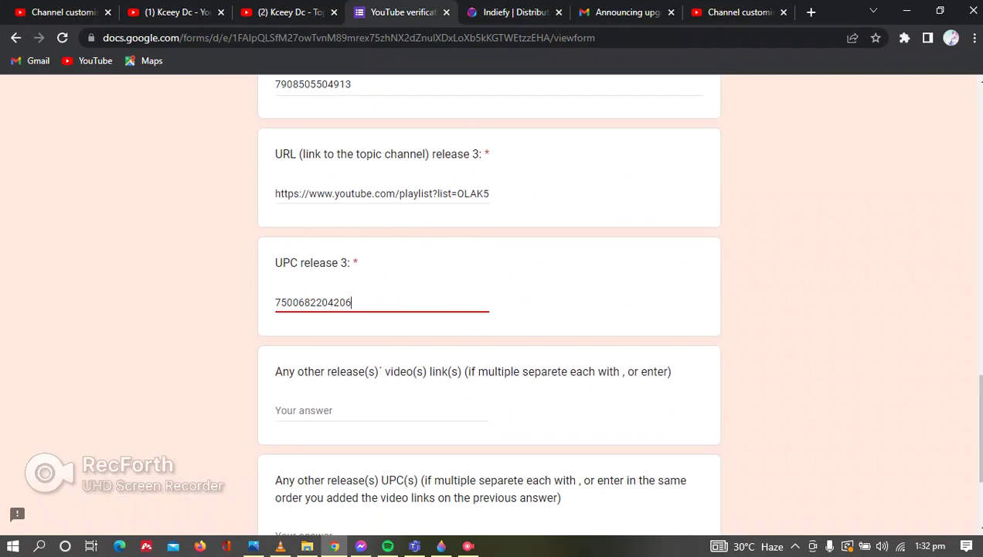
left_click_drag(276, 371, 671, 371)
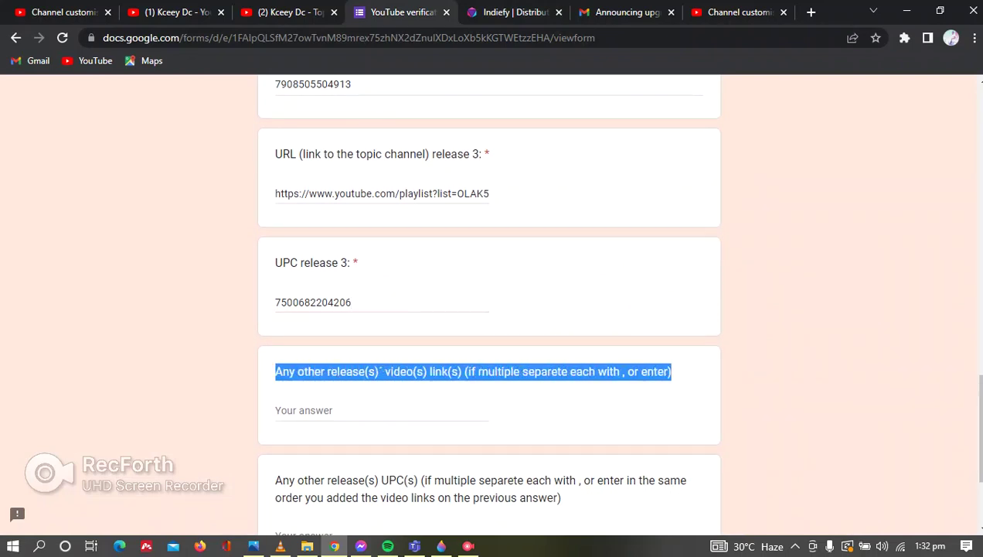
scroll(489, 310, "down", 2)
left_click_drag(275, 334, 562, 352)
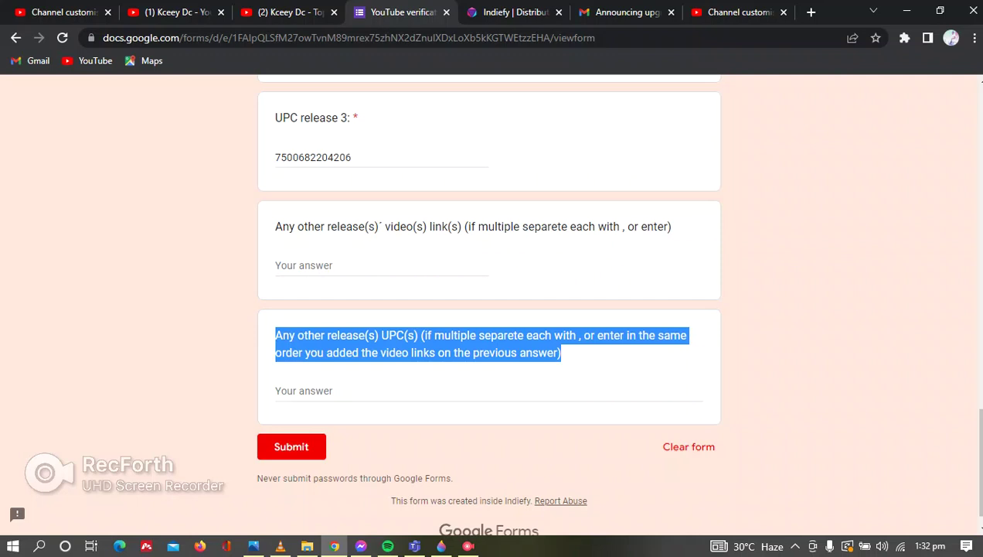
scroll(489, 309, "up", 20)
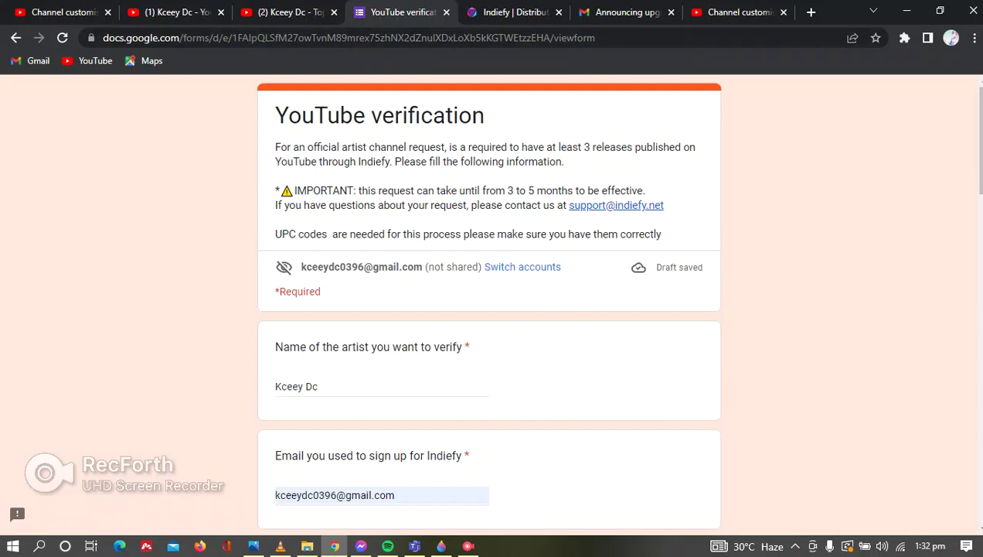
left_click_drag(507, 190, 568, 190)
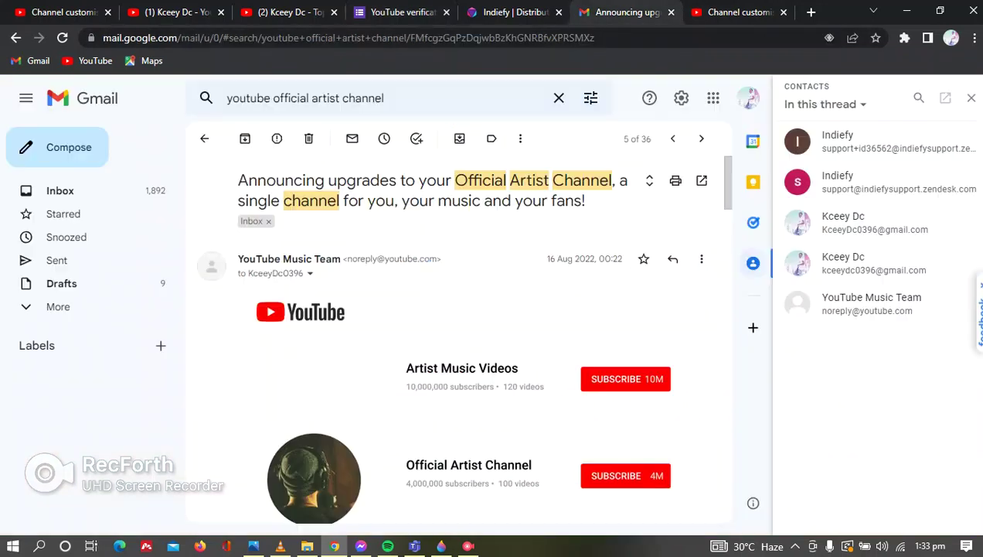
- Switch to Gmail and read the YouTube Music Team's announcement about Official Artist Channel upgrades, from its subject through the paragraph on engaging fans
left_click(626, 12)
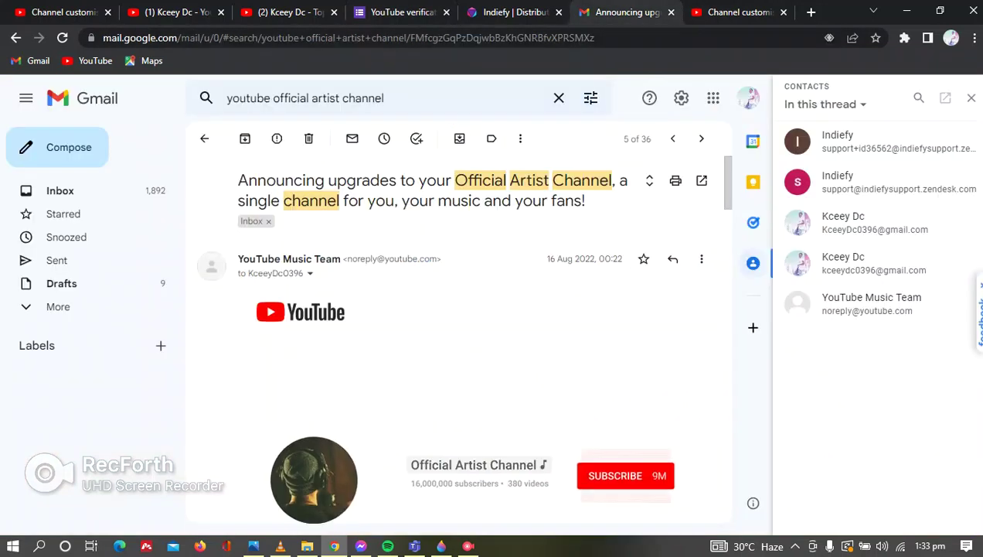
left_click_drag(238, 180, 586, 201)
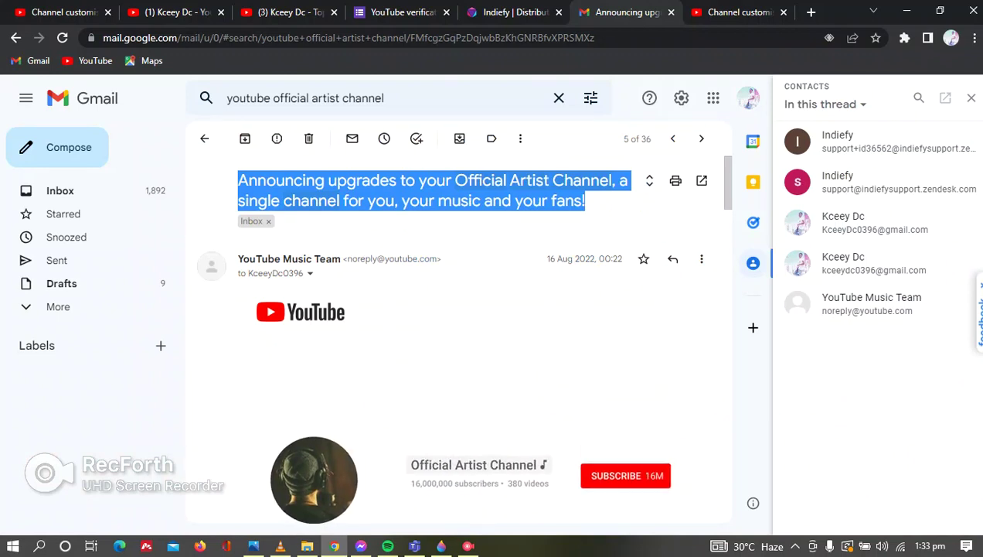
scroll(459, 338, "down", 1)
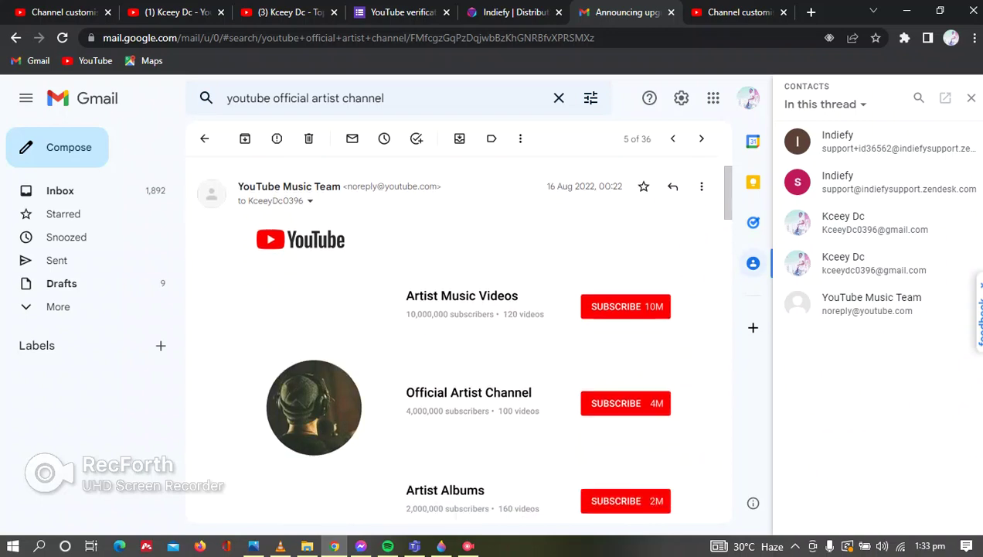
scroll(460, 337, "down", 1)
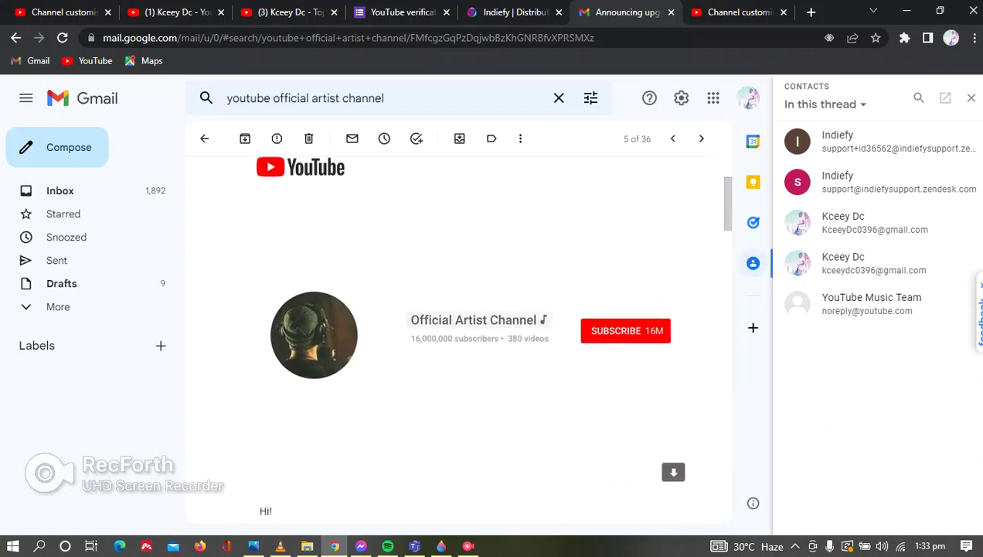
scroll(459, 338, "down", 3)
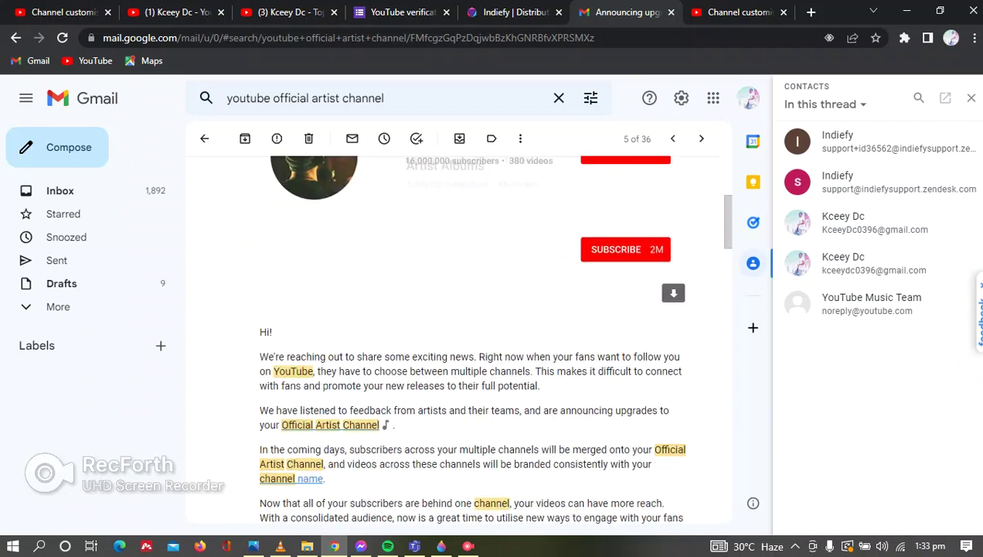
scroll(459, 338, "down", 1)
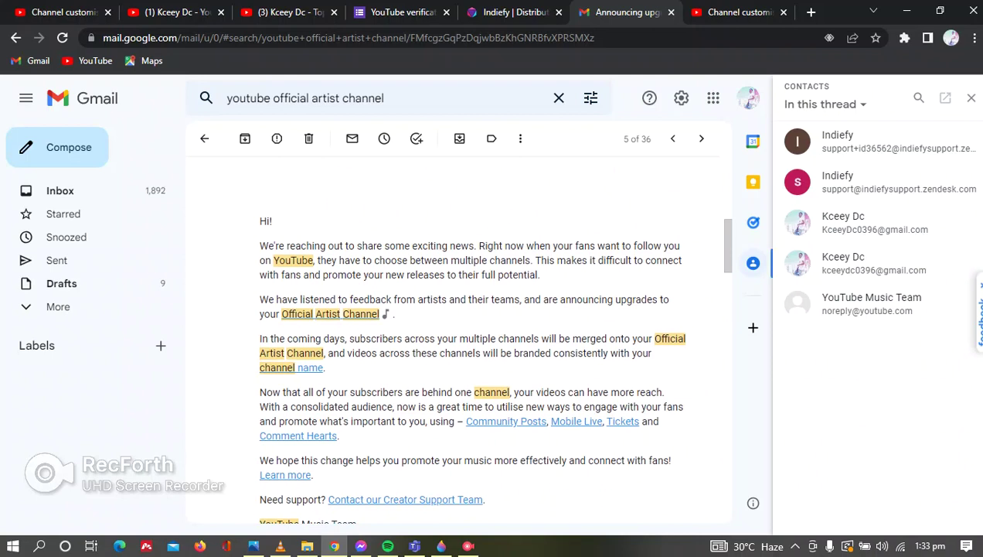
left_click_drag(260, 221, 539, 275)
left_click_drag(260, 299, 395, 314)
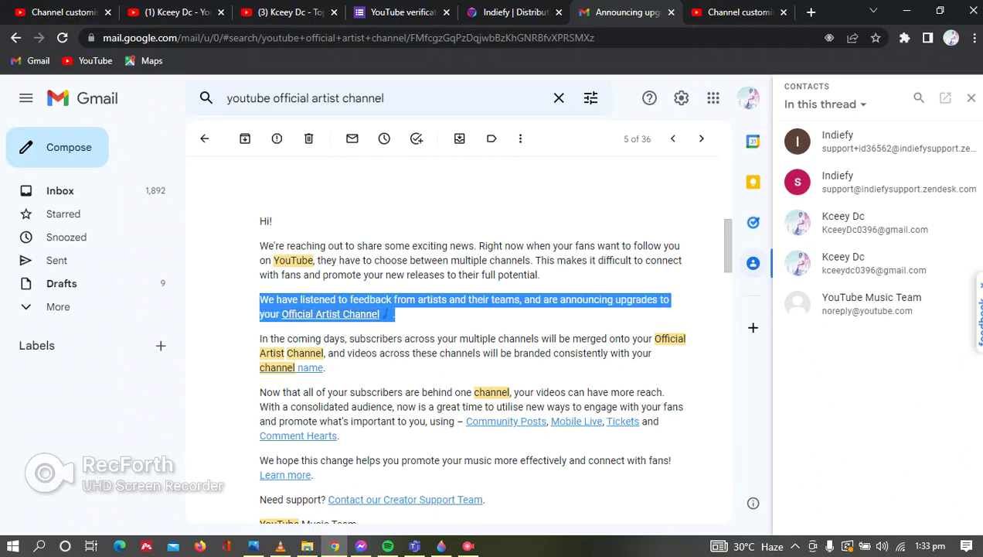
left_click_drag(263, 338, 325, 368)
left_click_drag(259, 392, 339, 436)
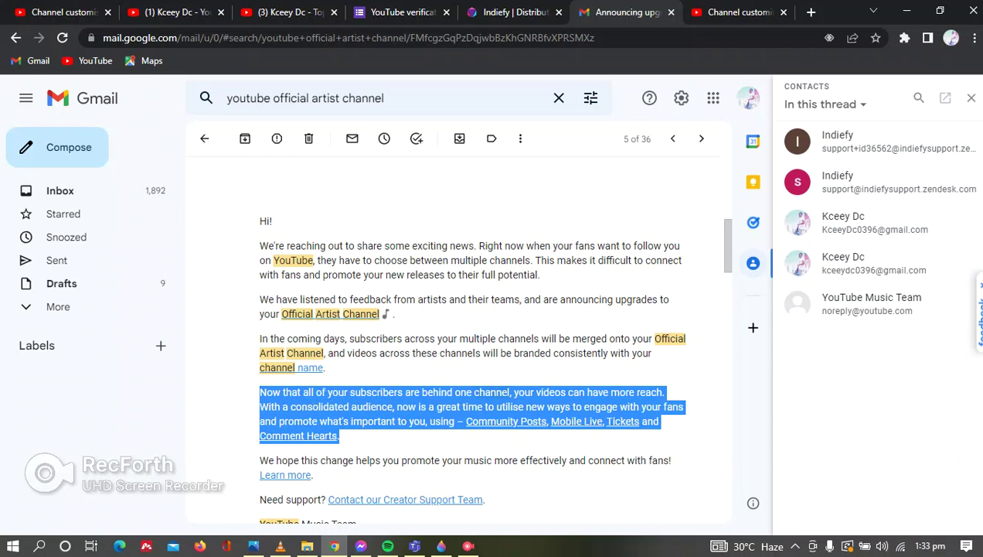
- Read the rest of the announcement email, from the closing paragraph on promoting music to the mandatory service notice
left_click_drag(260, 460, 671, 460)
scroll(463, 333, "down", 3)
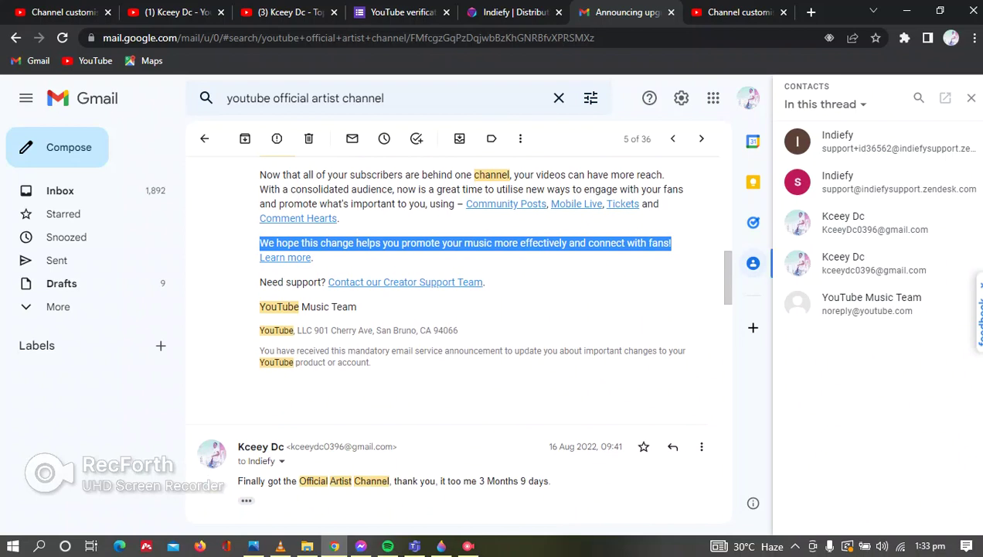
left_click_drag(260, 351, 371, 363)
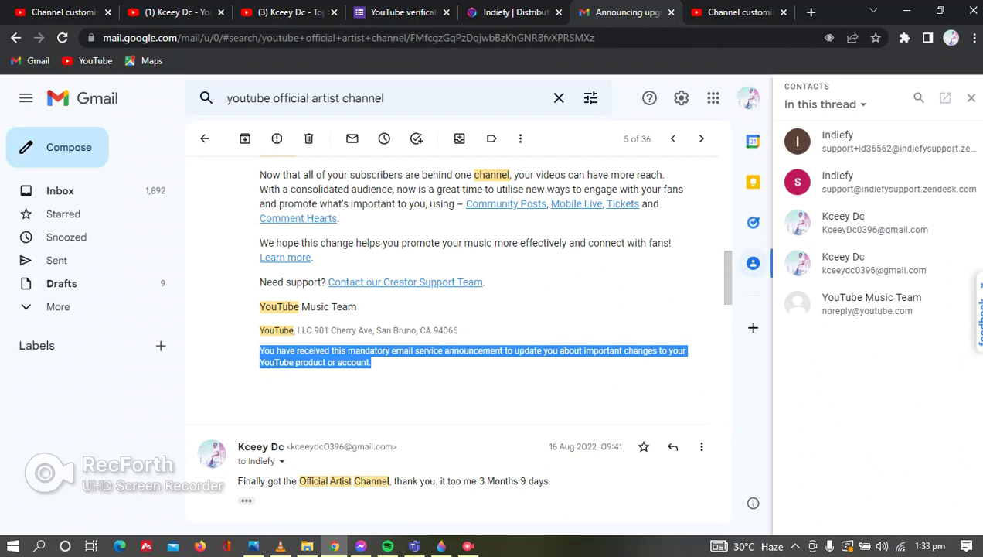
- Return to the search results, open the YouTube Music Team email about merging related subscribers, and read it from its subject to the closing notice
left_click(15, 37)
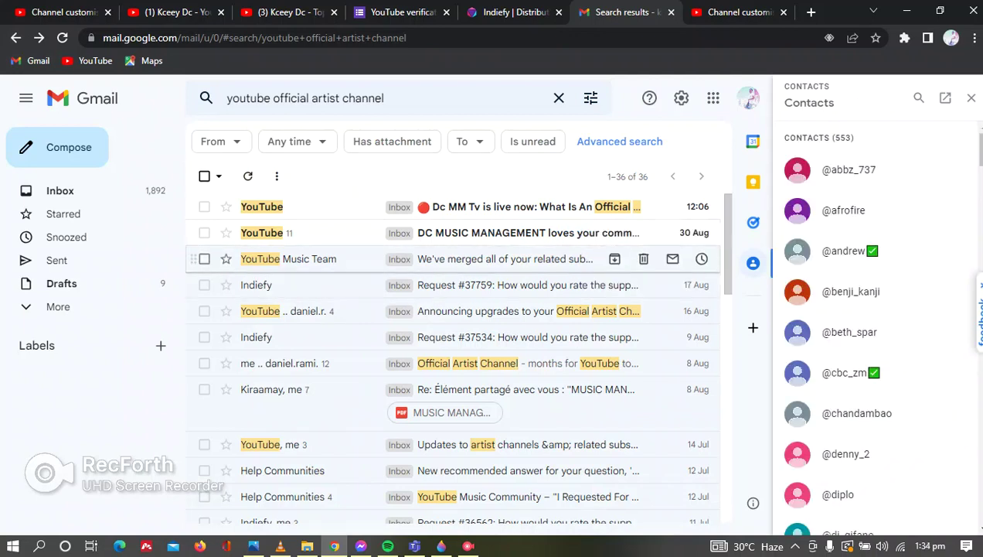
left_click(505, 258)
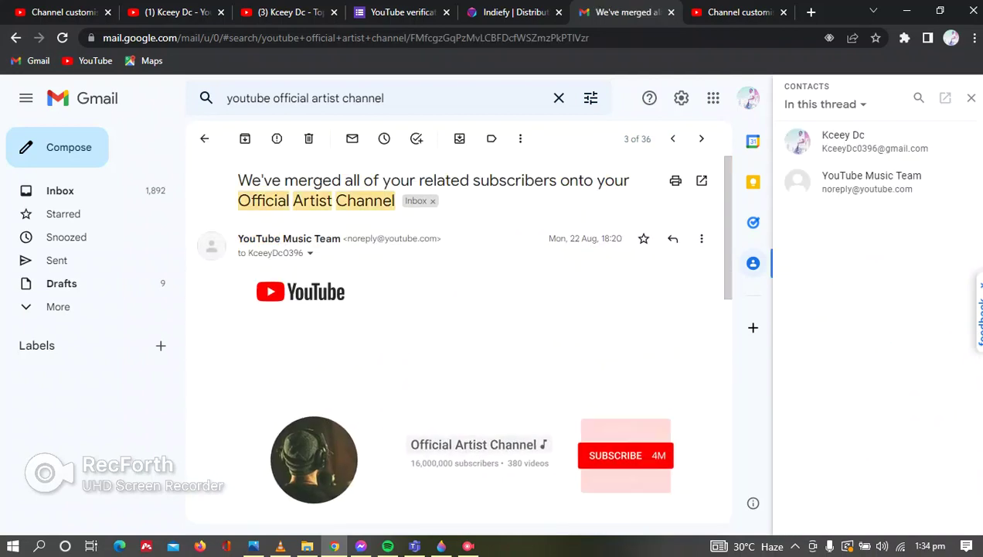
left_click_drag(237, 180, 434, 200)
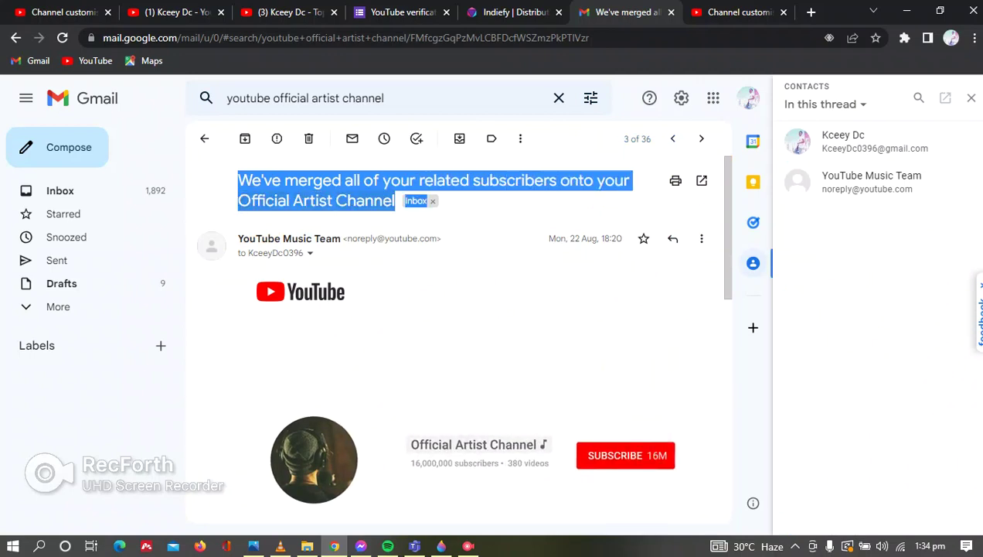
scroll(458, 338, "down", 1)
scroll(457, 333, "down", 5)
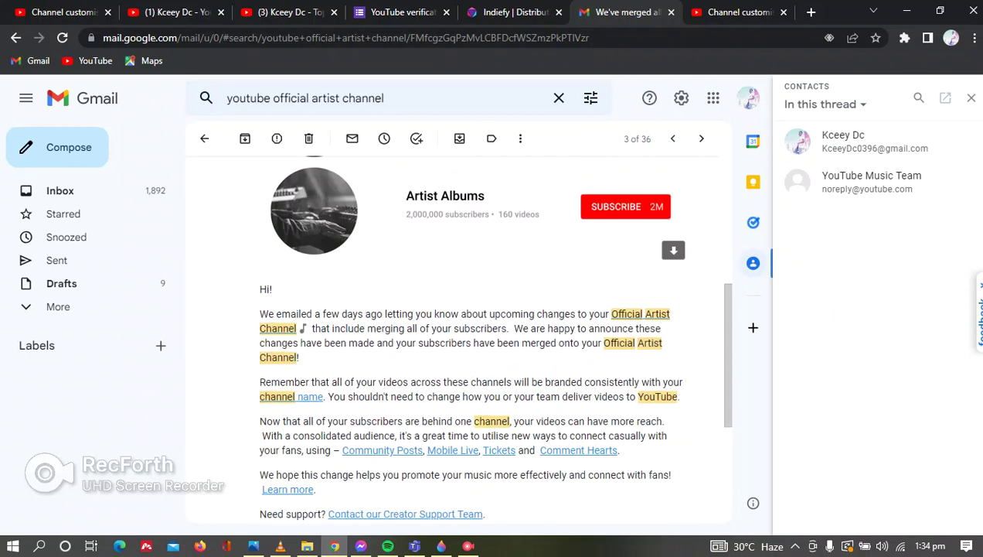
left_click_drag(260, 273, 665, 405)
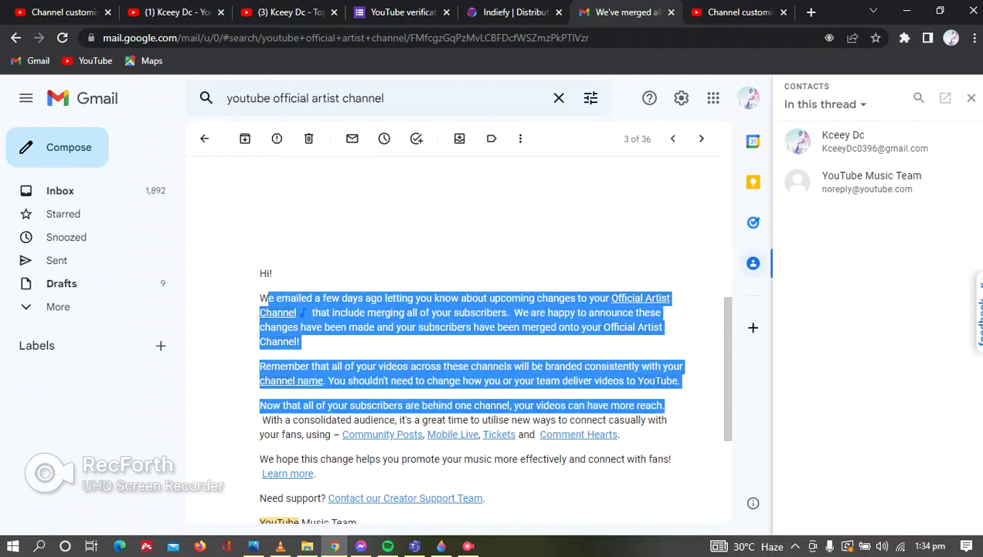
left_click_drag(261, 419, 577, 459)
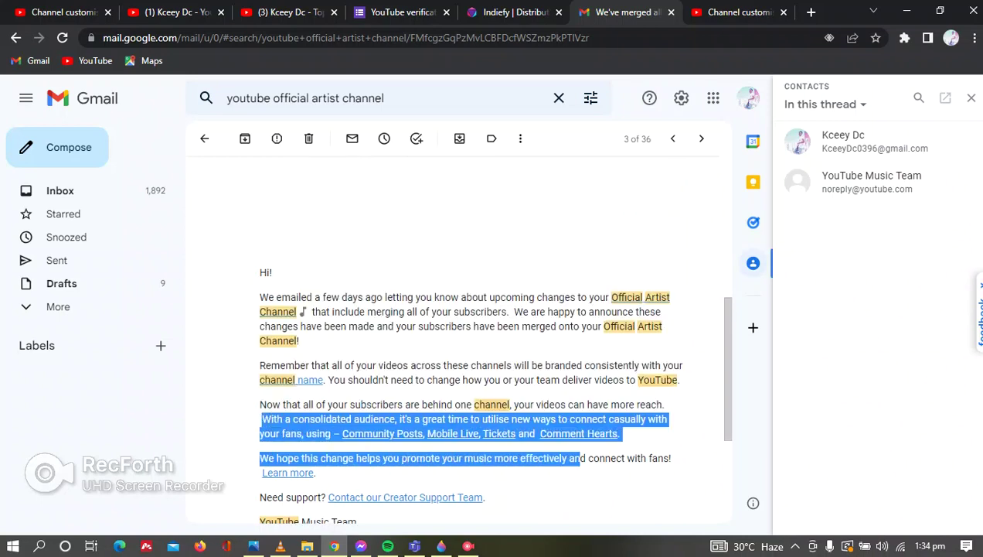
scroll(577, 458, "down", 2)
left_click_drag(264, 423, 371, 434)
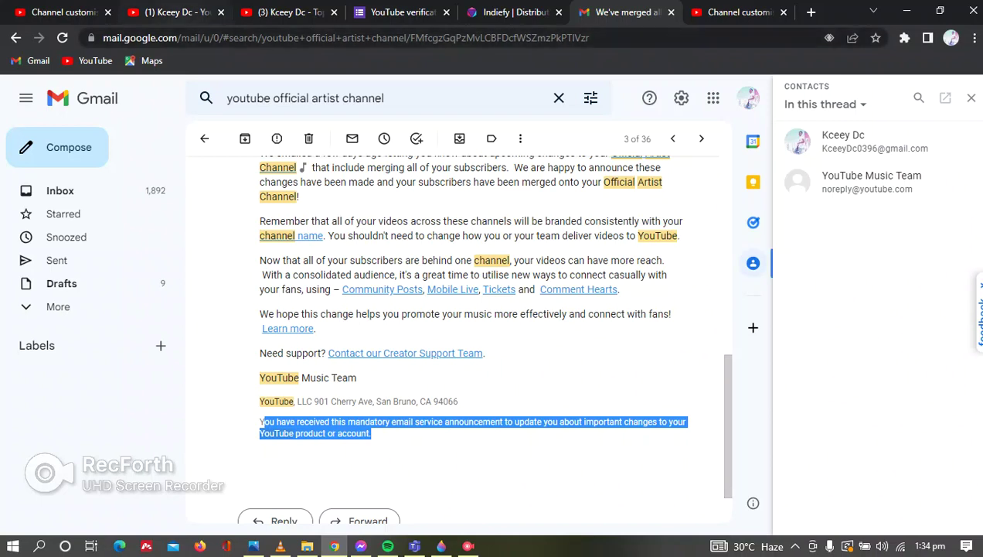
- Switch to the artist's public YouTube channel page and inspect the music note badge beside the channel name and the Music videos section
left_click(174, 11)
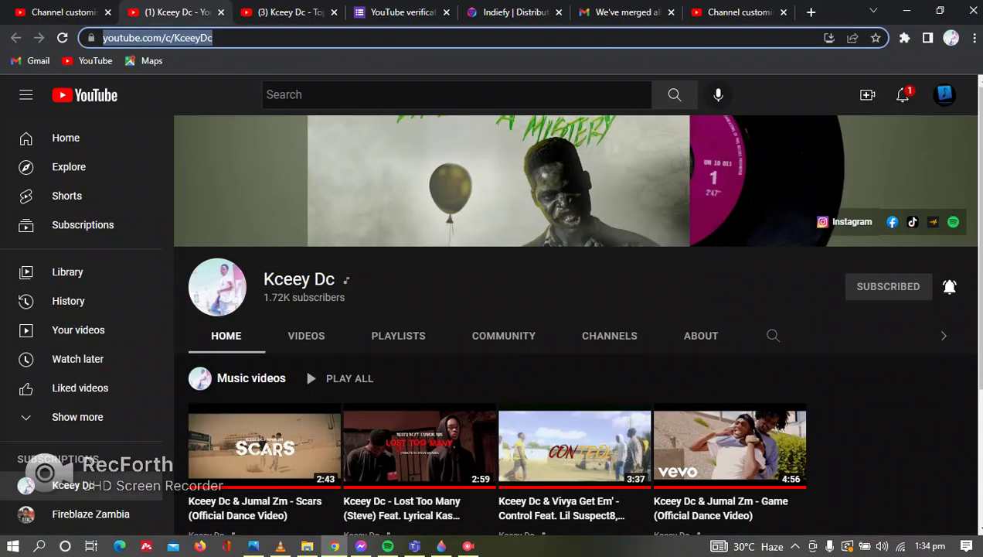
mouse_move(346, 280)
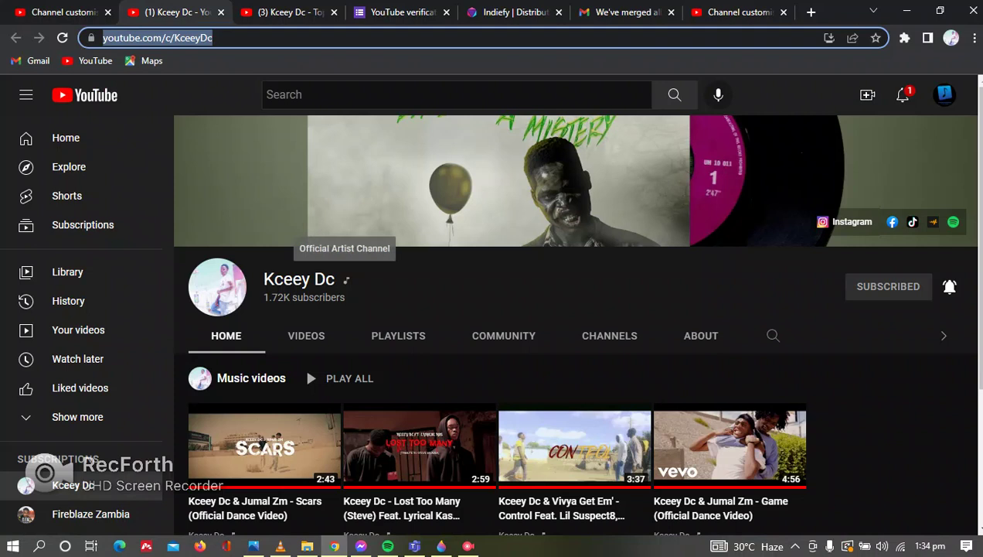
left_click_drag(263, 279, 337, 279)
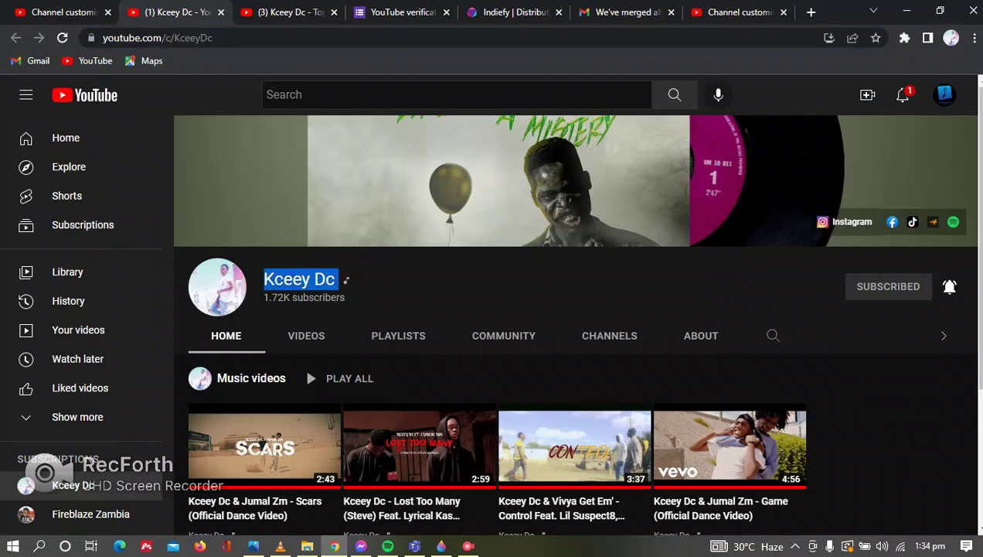
scroll(305, 325, "down", 2)
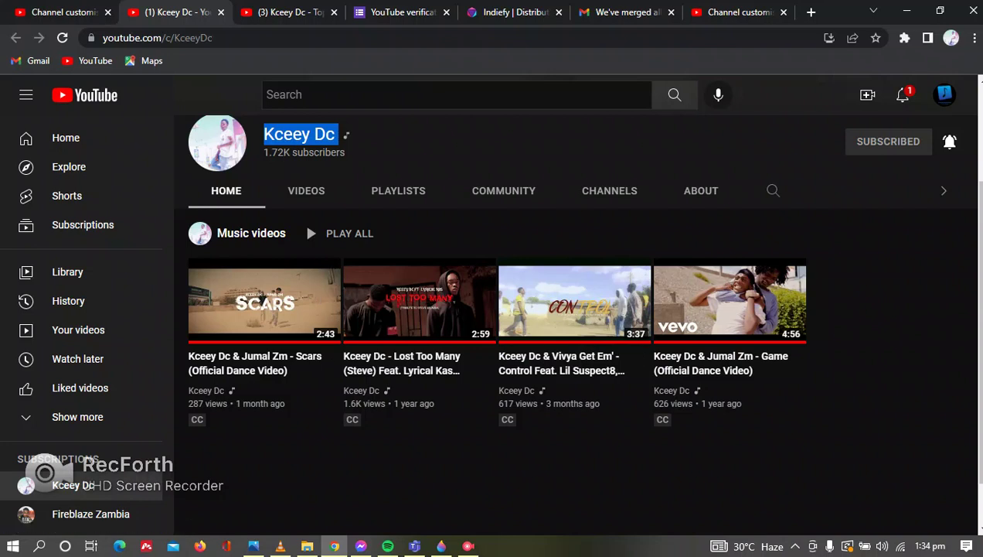
left_click(305, 221)
scroll(305, 221, "up", 1)
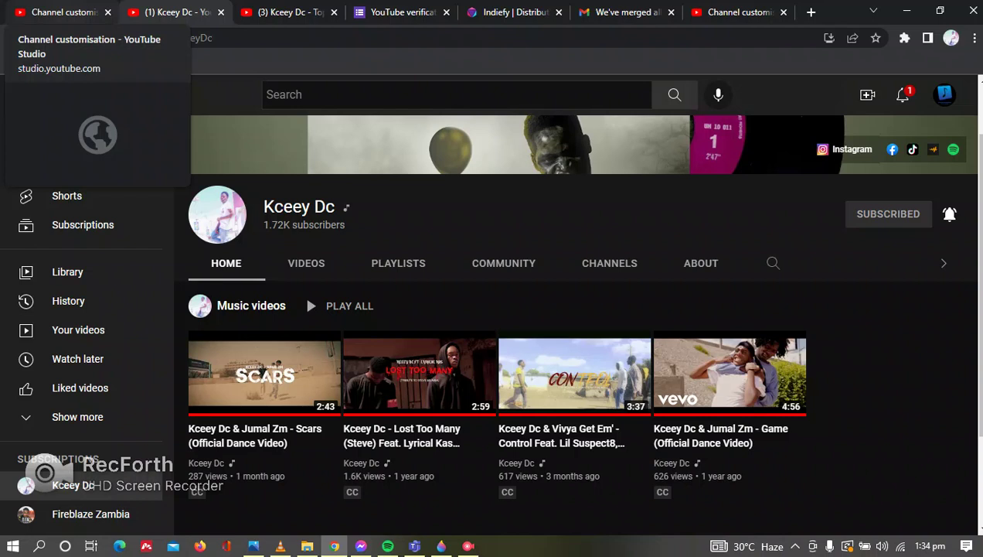
left_click(62, 11)
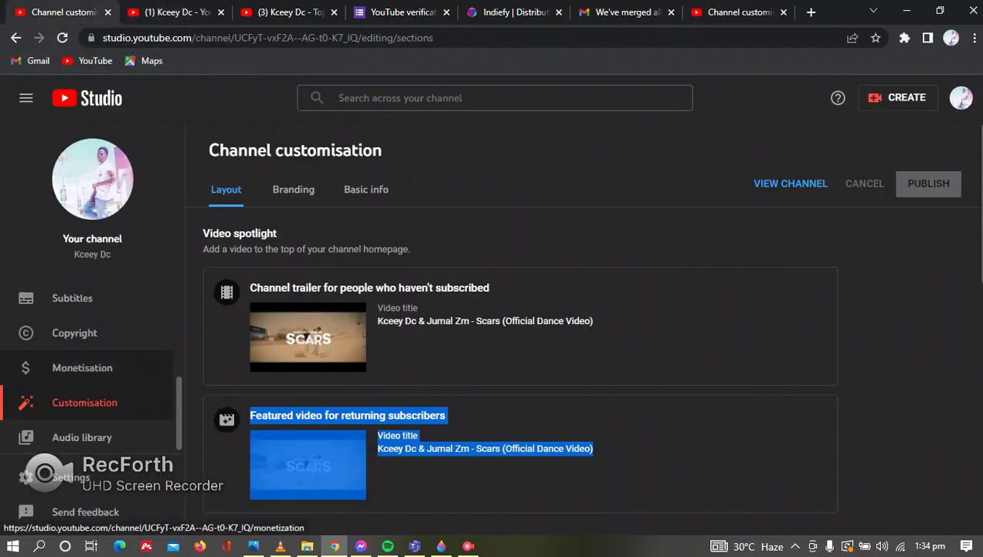
scroll(85, 359, "up", 3)
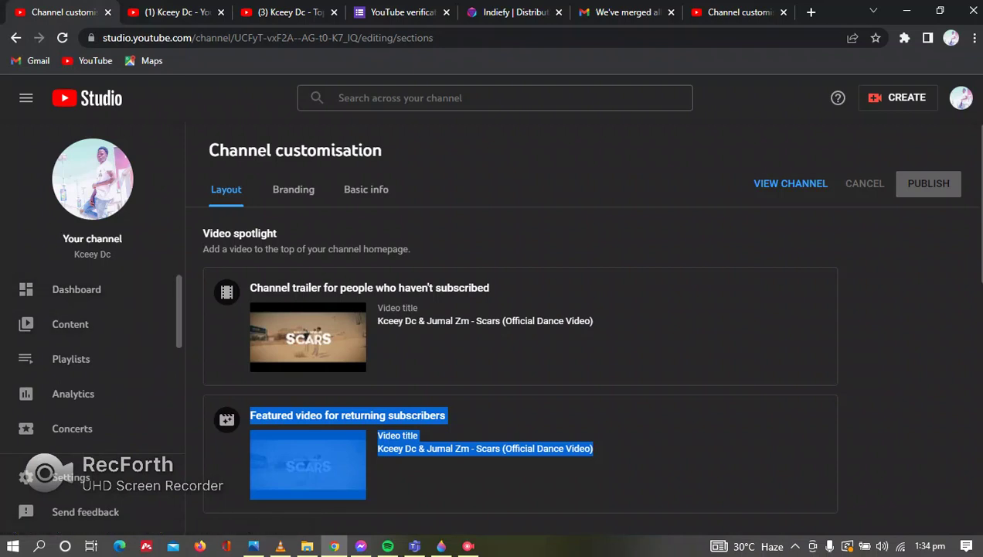
scroll(517, 349, "down", 5)
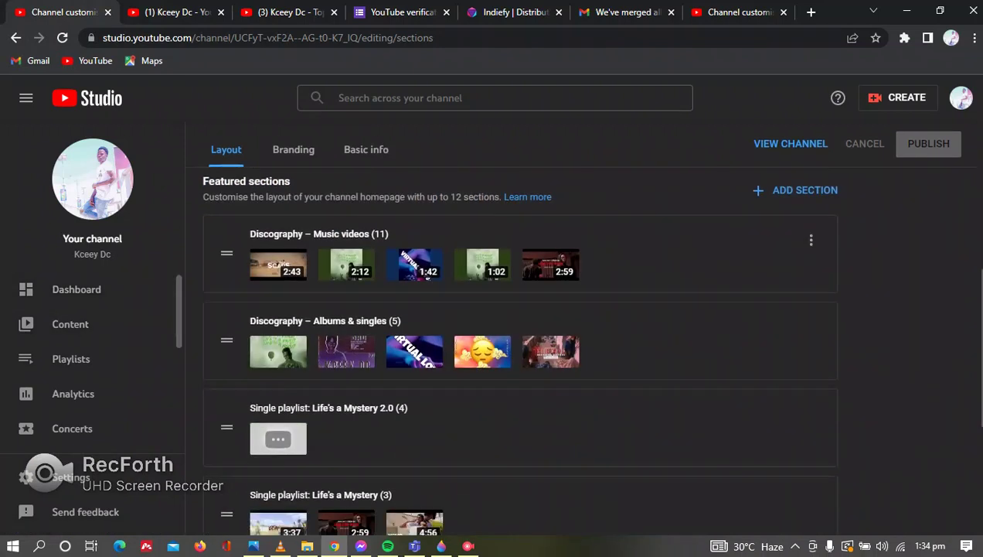
left_click_drag(249, 233, 388, 234)
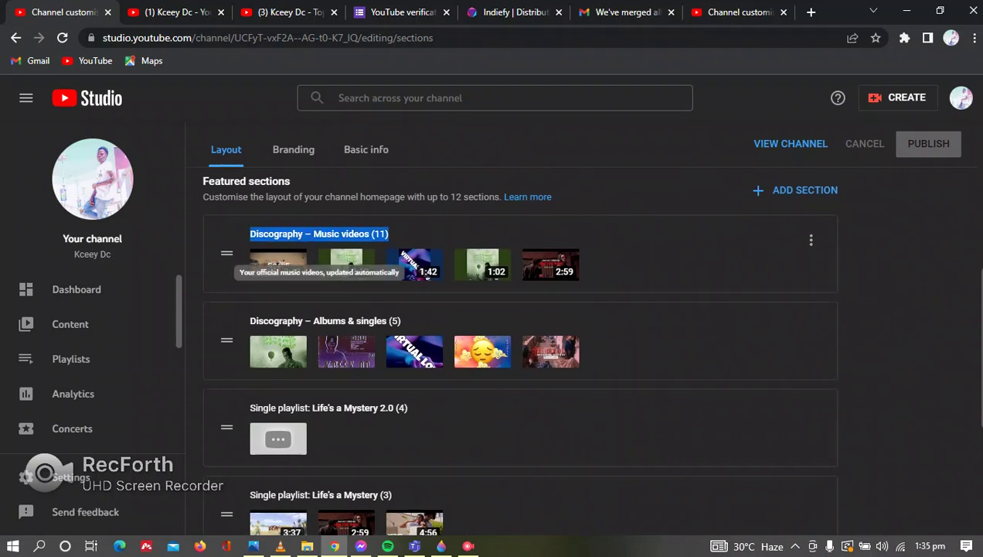
left_click_drag(249, 320, 400, 321)
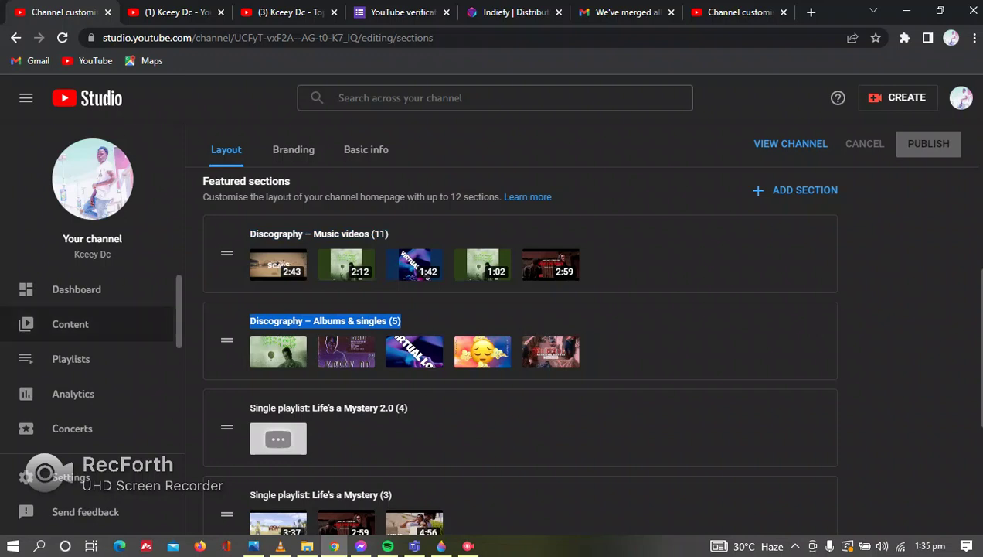
- Open the artist Profile page in YouTube Studio and review its photo instructions, name, biography and gallery photos
scroll(77, 288, "down", 3)
scroll(78, 317, "up", 3)
scroll(78, 317, "down", 3)
left_click(67, 317)
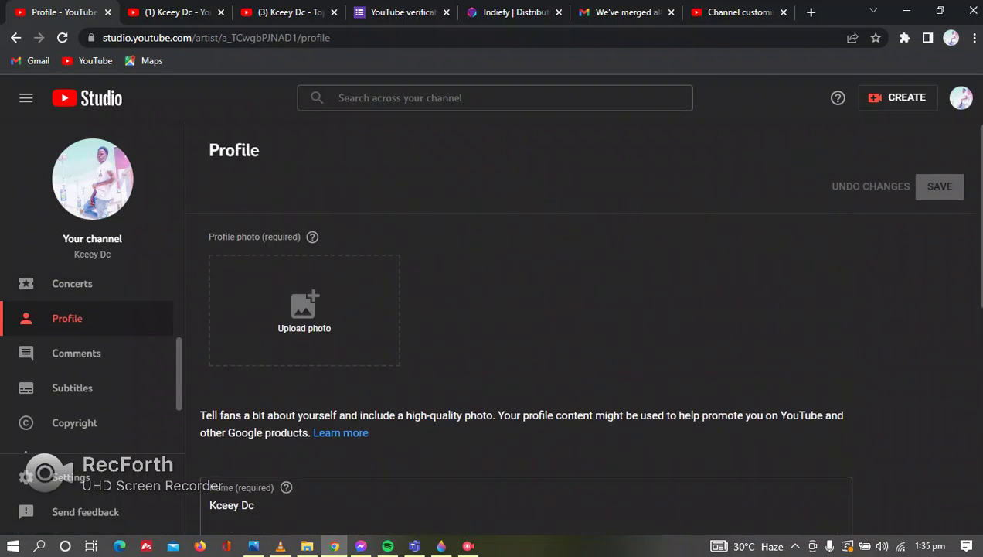
scroll(525, 333, "down", 2)
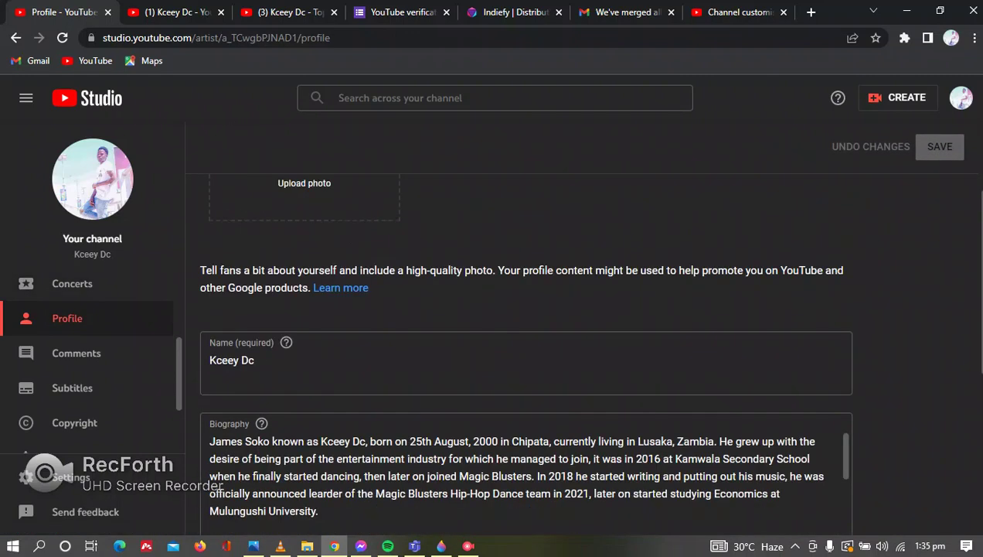
left_click_drag(201, 270, 369, 288)
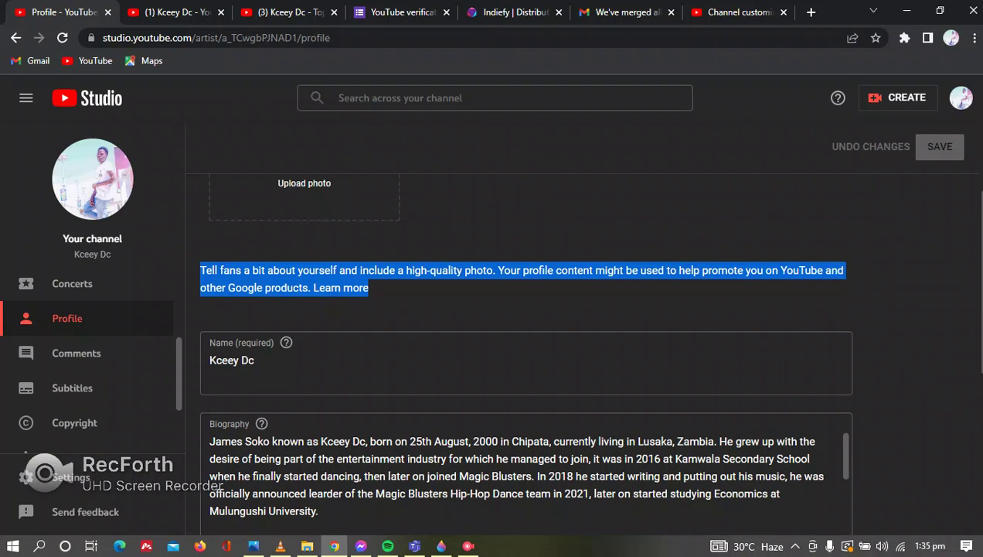
scroll(526, 348, "down", 2)
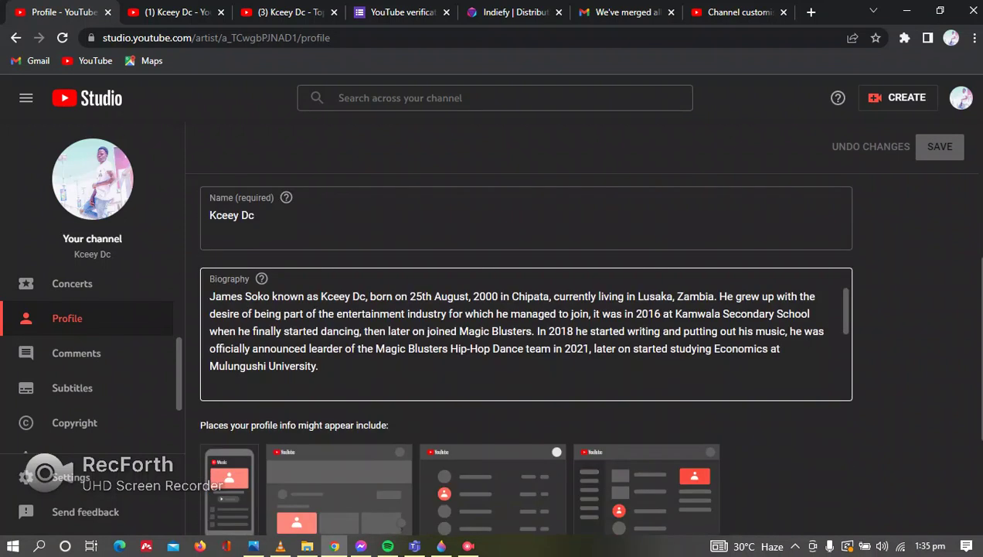
left_click_drag(210, 296, 432, 366)
scroll(526, 348, "down", 3)
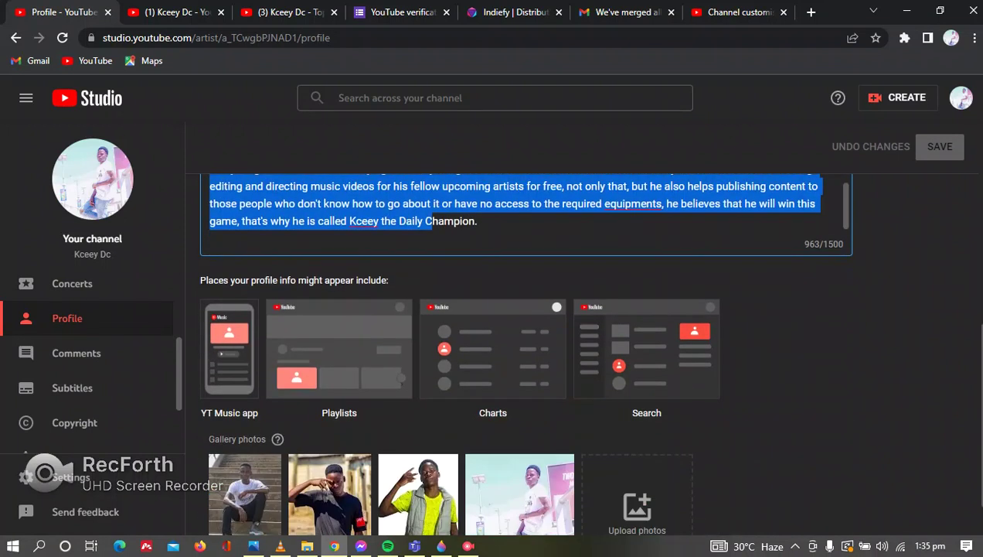
left_click_drag(207, 385, 269, 385)
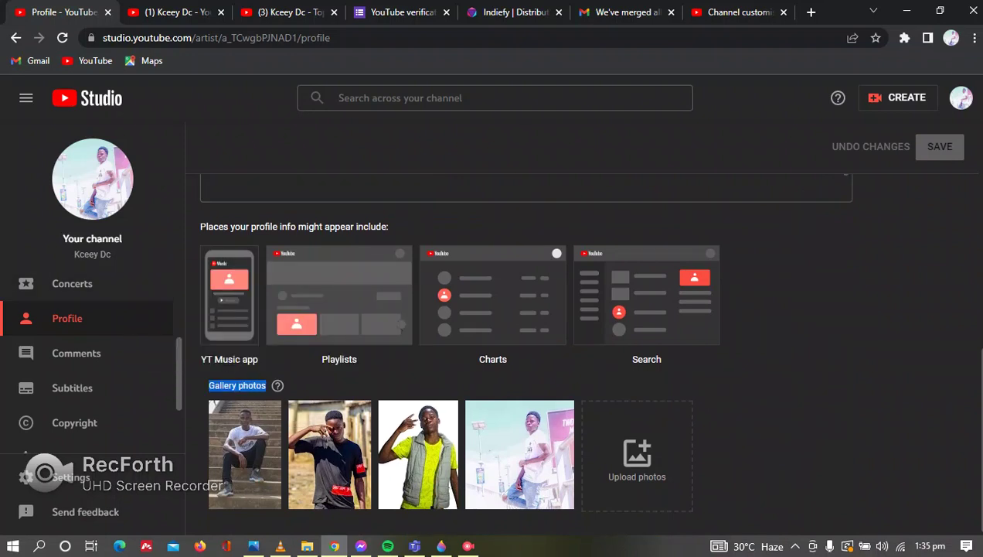
- Open the Concerts page in YouTube Studio and check its contents and the other available Studio sections
left_click(72, 283)
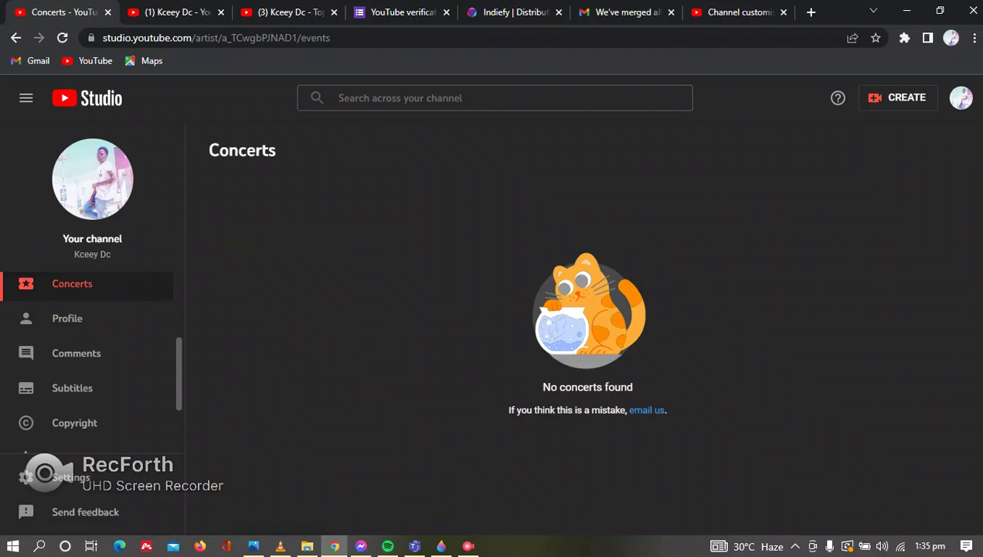
left_click_drag(543, 387, 533, 340)
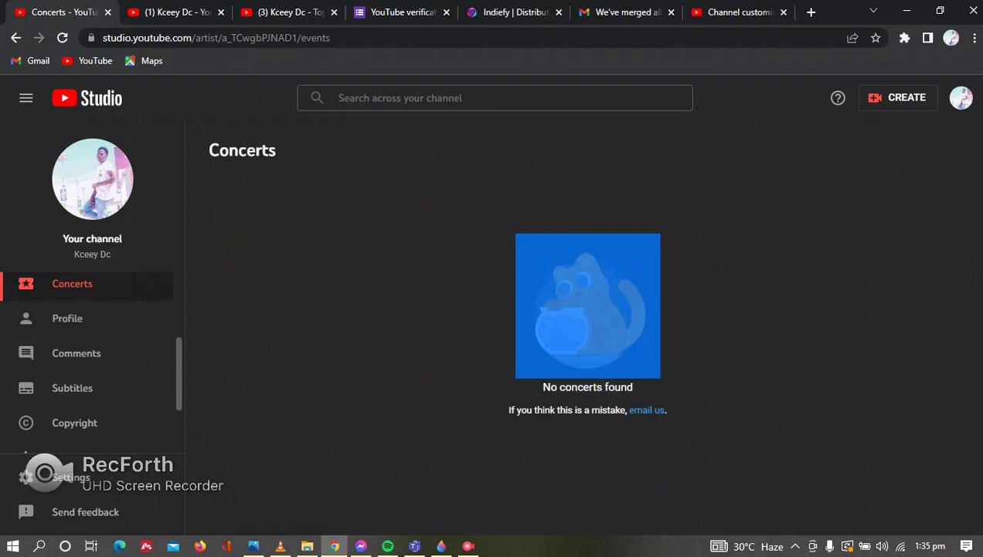
left_click(533, 340)
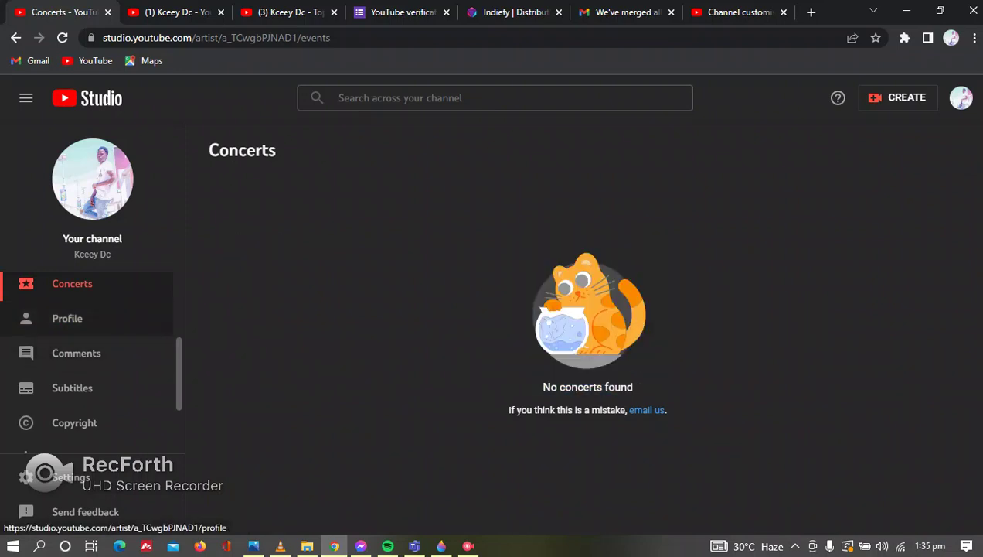
scroll(77, 348, "down", 2)
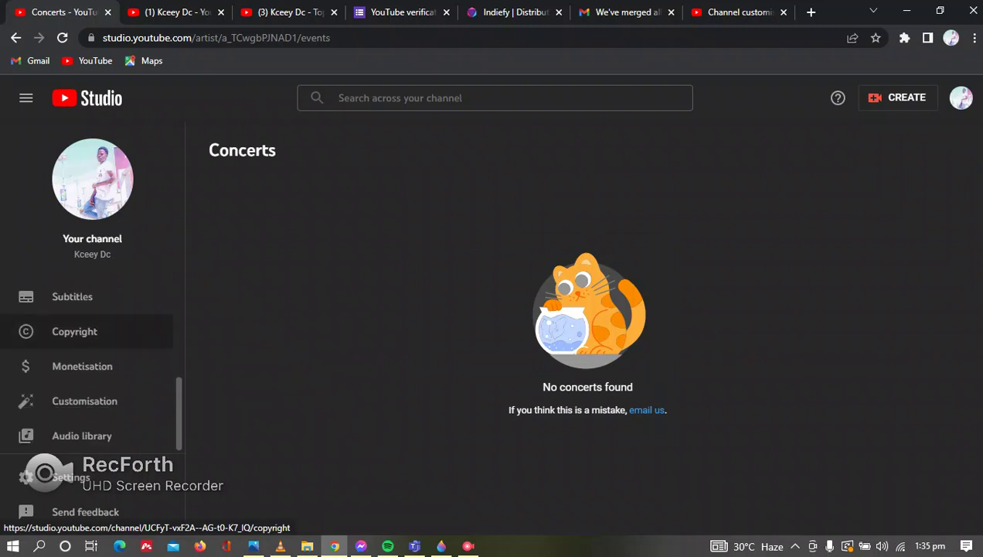
scroll(78, 330, "up", 2)
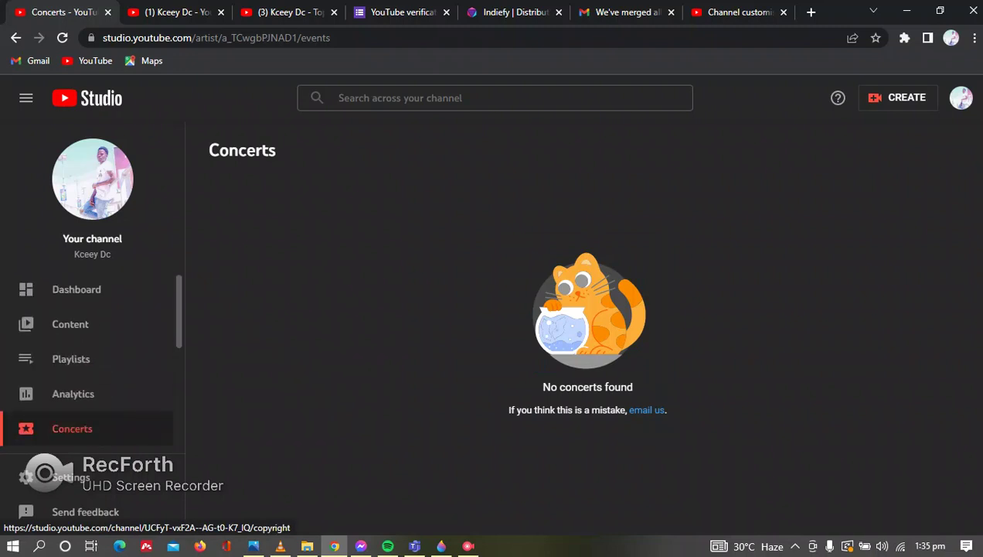
- Return to the artist's public YouTube channel page
left_click(170, 12)
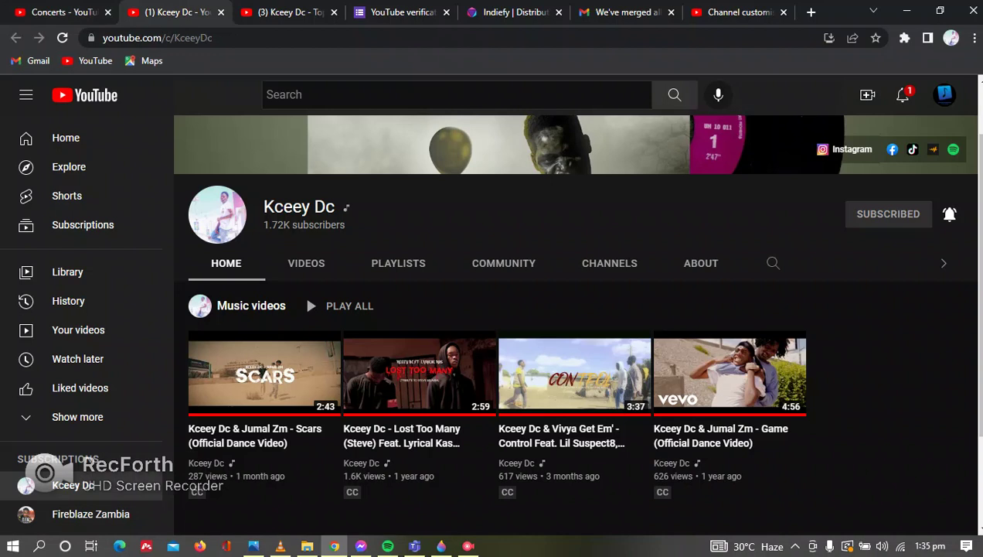